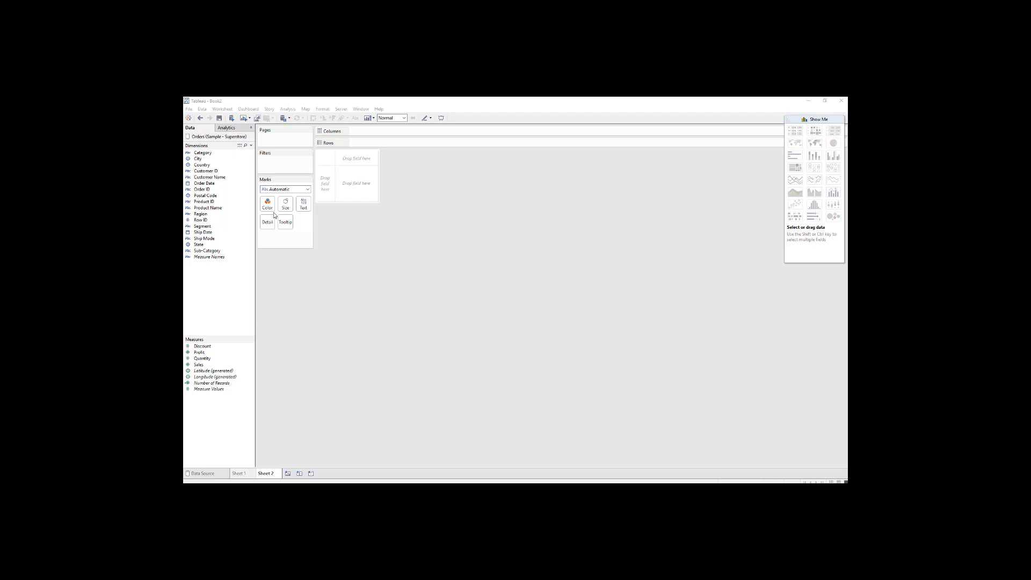
Place the Sales measure in the empty view as text.
{"action": "left_click_drag", "start_coordinate": [206, 368], "coordinate": [340, 192]}
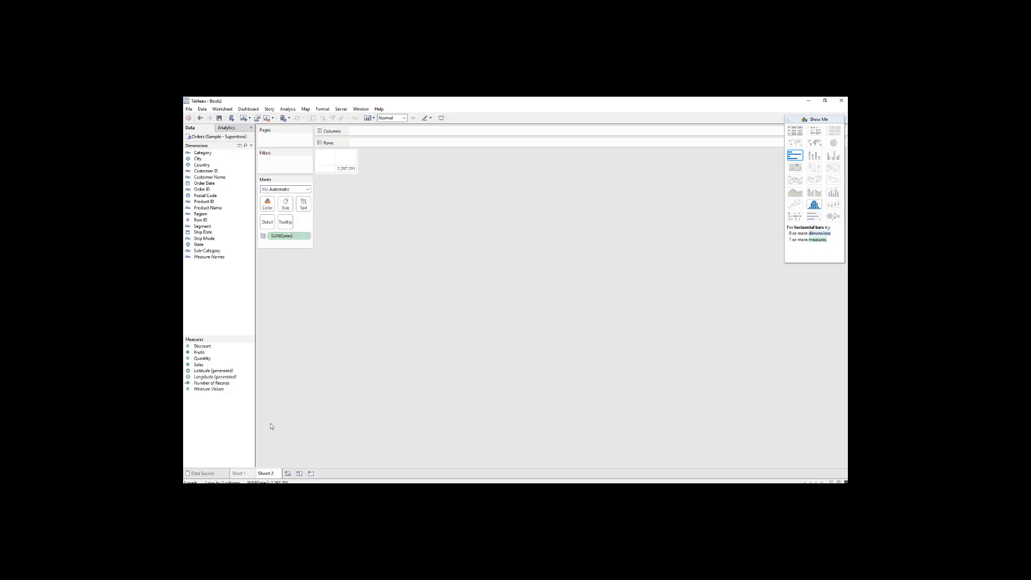
Create a calculated field named "sum sales" with the formula sum([Sales]).
{"action": "right_click", "coordinate": [217, 415]}
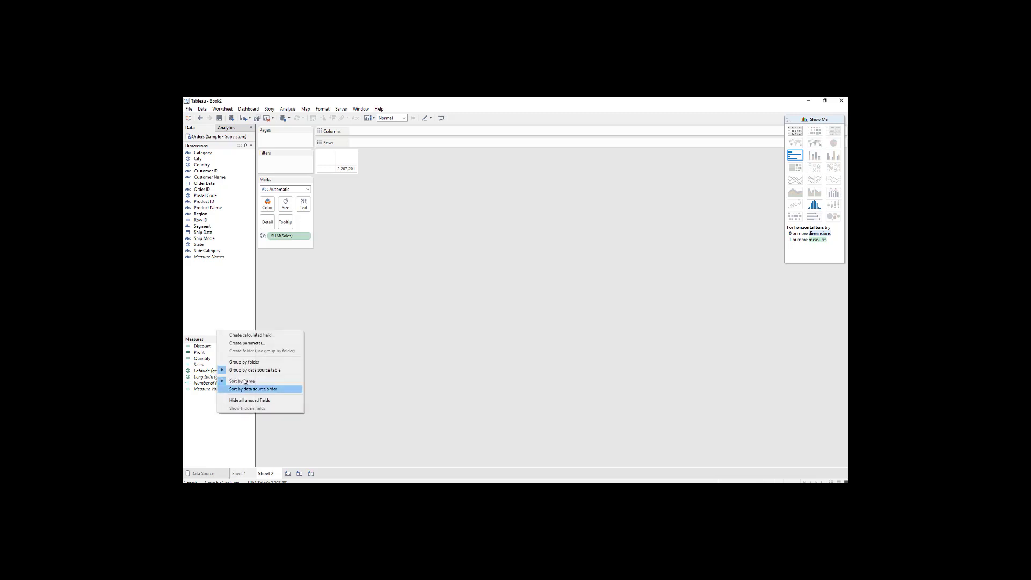
{"action": "left_click", "coordinate": [255, 335]}
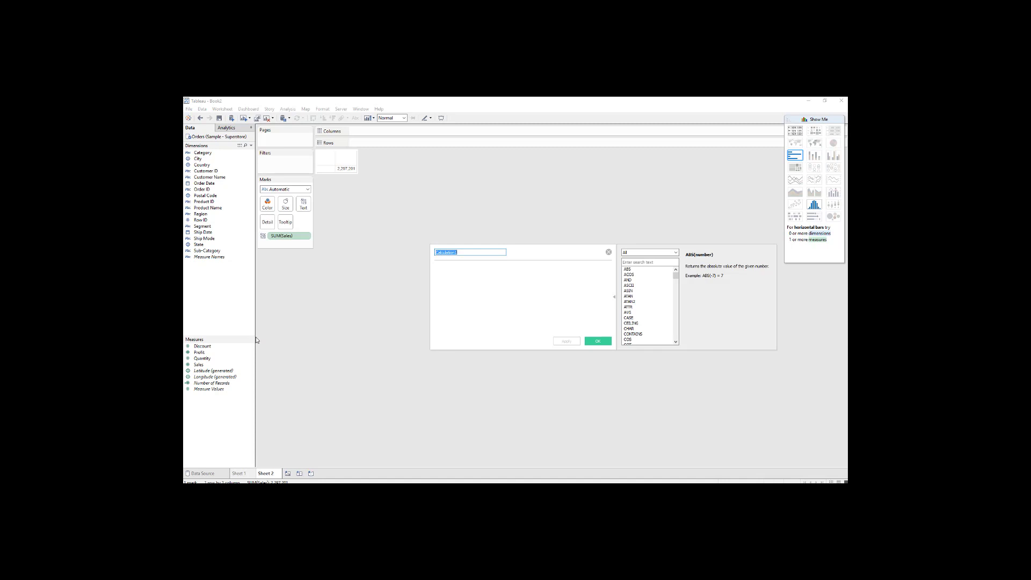
{"action": "type", "text": "sum sales"}
{"action": "left_click", "coordinate": [465, 272]}
{"action": "type", "text": "sum("}
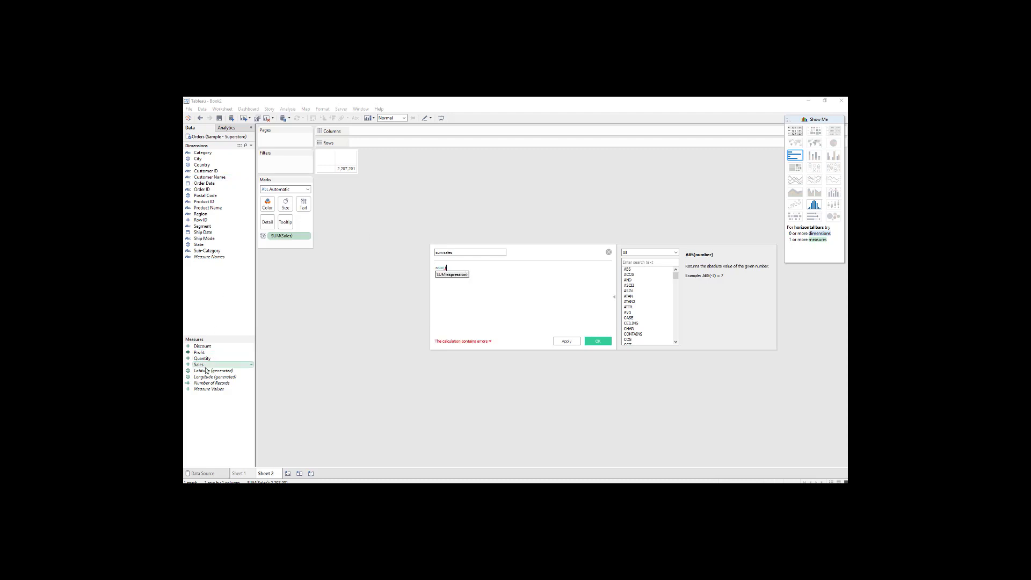
{"action": "left_click_drag", "start_coordinate": [206, 370], "coordinate": [471, 302]}
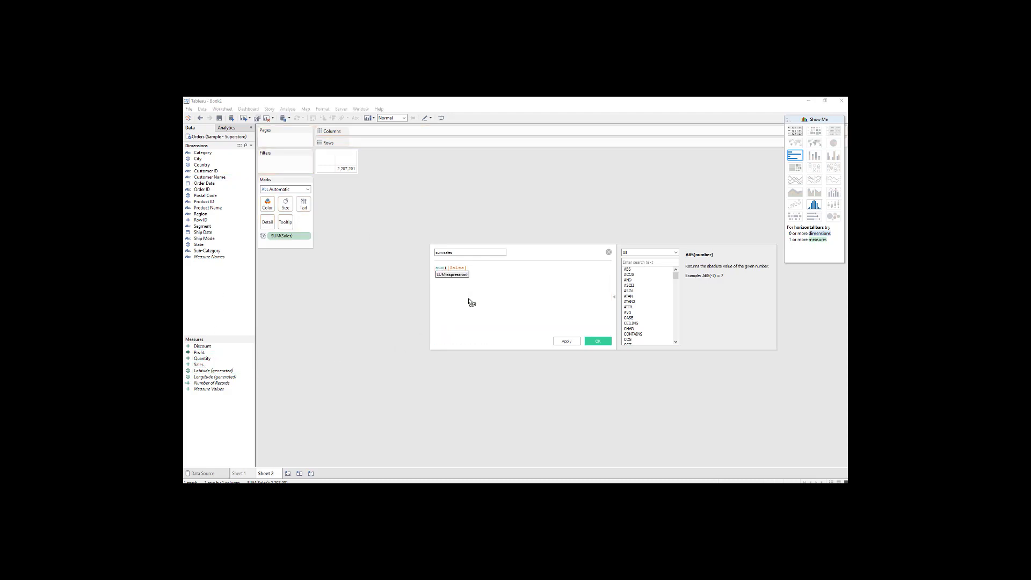
{"action": "type", "text": ")"}
Examine the reference help for SUM and for Number functions such as DEGREES, FLOOR, PI and MAX.
{"action": "double_click", "coordinate": [440, 267]}
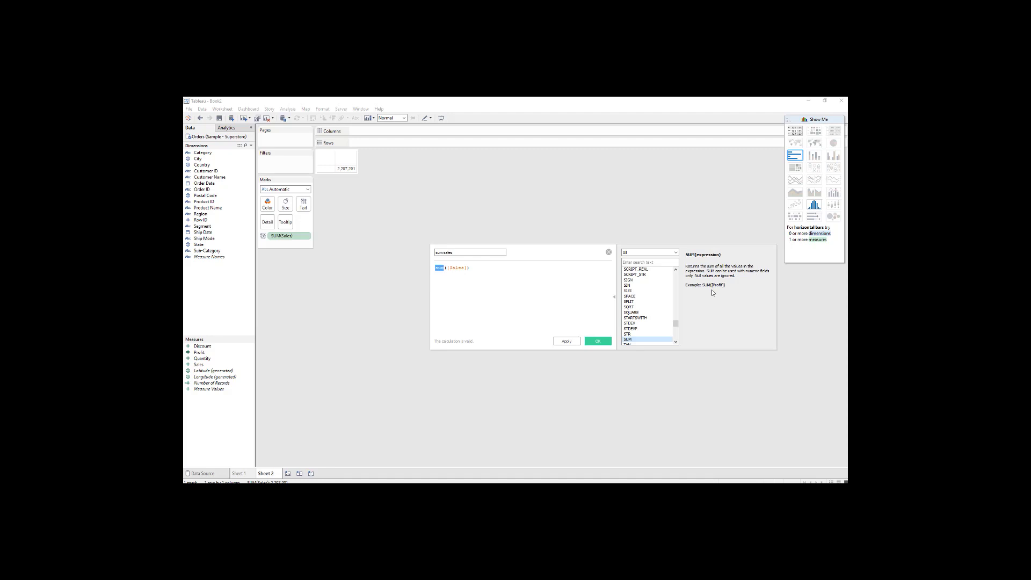
{"action": "left_click", "coordinate": [675, 253]}
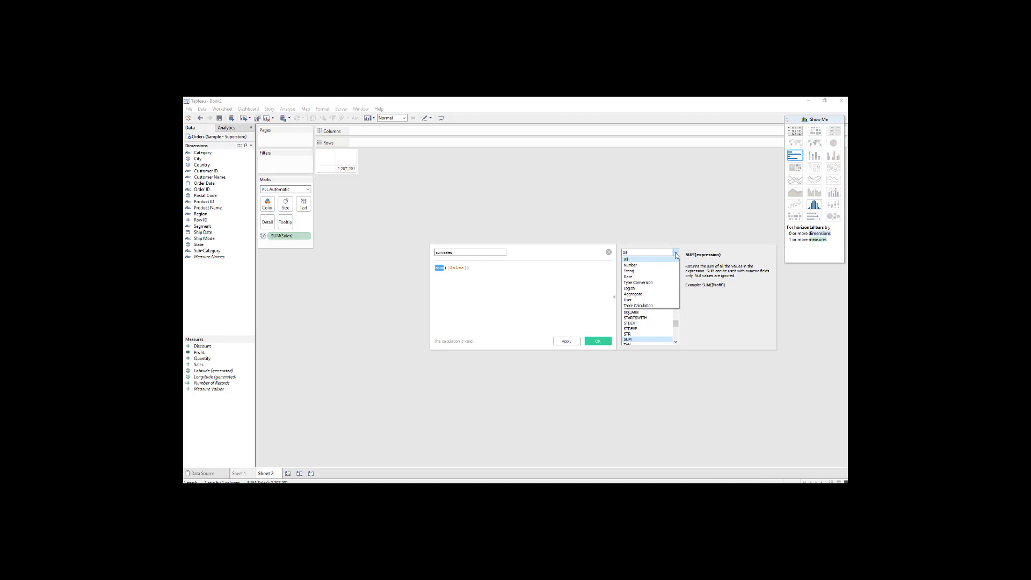
{"action": "left_click", "coordinate": [701, 294]}
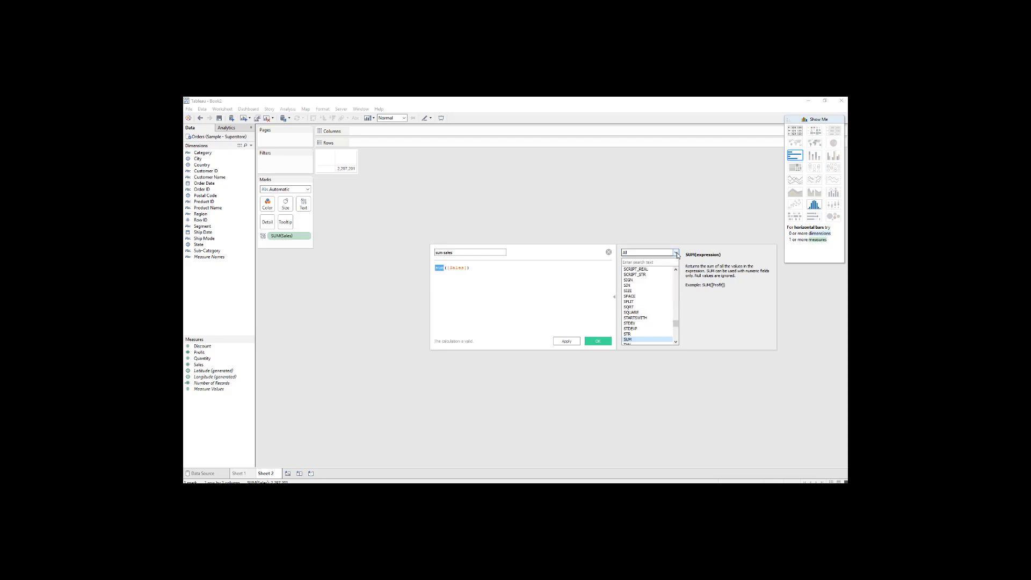
{"action": "left_click", "coordinate": [676, 252]}
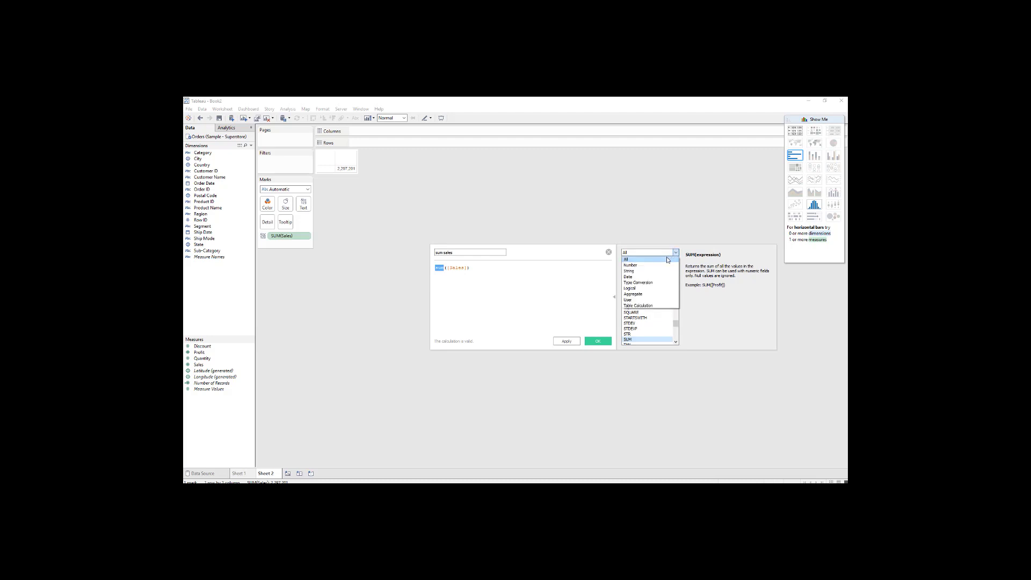
{"action": "left_click", "coordinate": [666, 264]}
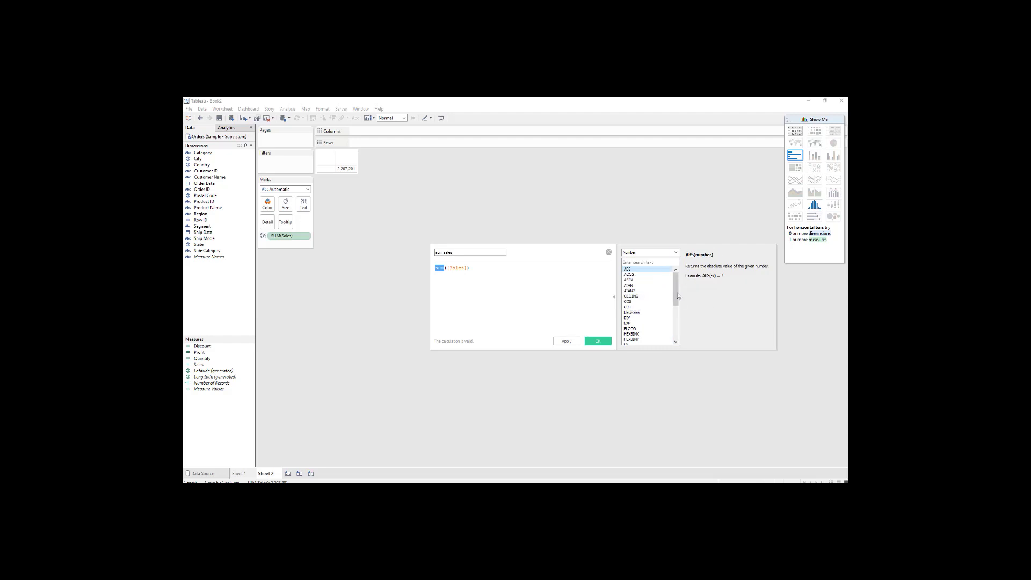
{"action": "mouse_move", "coordinate": [675, 296]}
{"action": "left_mouse_down"}
{"action": "mouse_move", "coordinate": [674, 331]}
{"action": "mouse_move", "coordinate": [678, 287]}
{"action": "left_mouse_up"}
{"action": "left_click", "coordinate": [643, 313]}
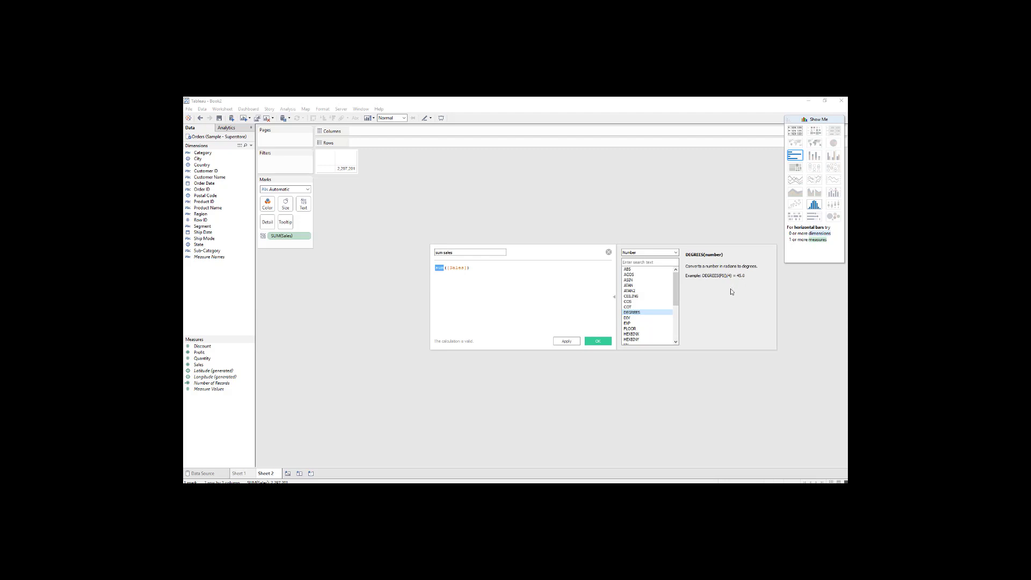
{"action": "left_click", "coordinate": [651, 296]}
{"action": "left_click", "coordinate": [650, 329]}
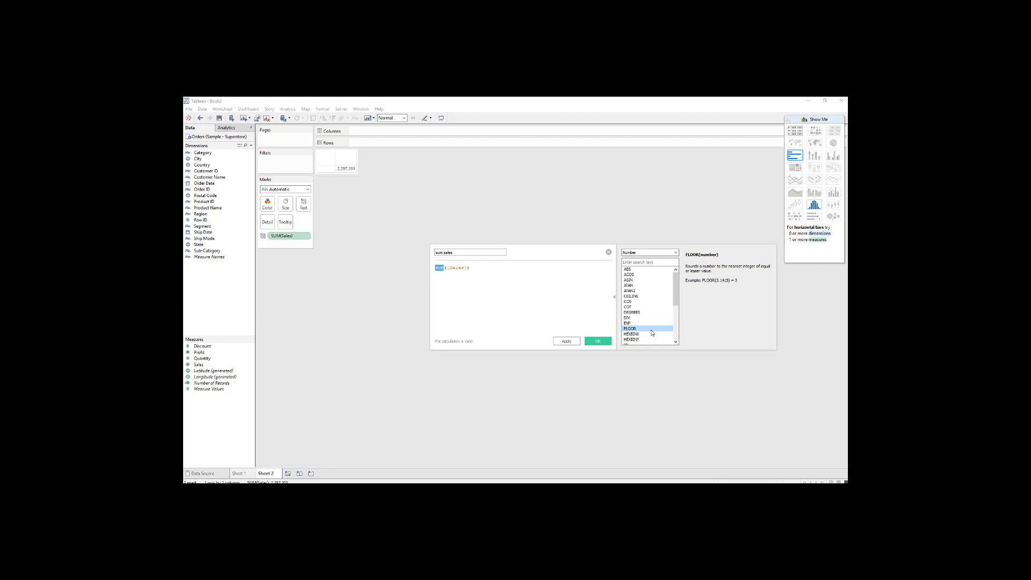
{"action": "scroll", "coordinate": [650, 330], "scroll_direction": "down", "scroll_amount": 4}
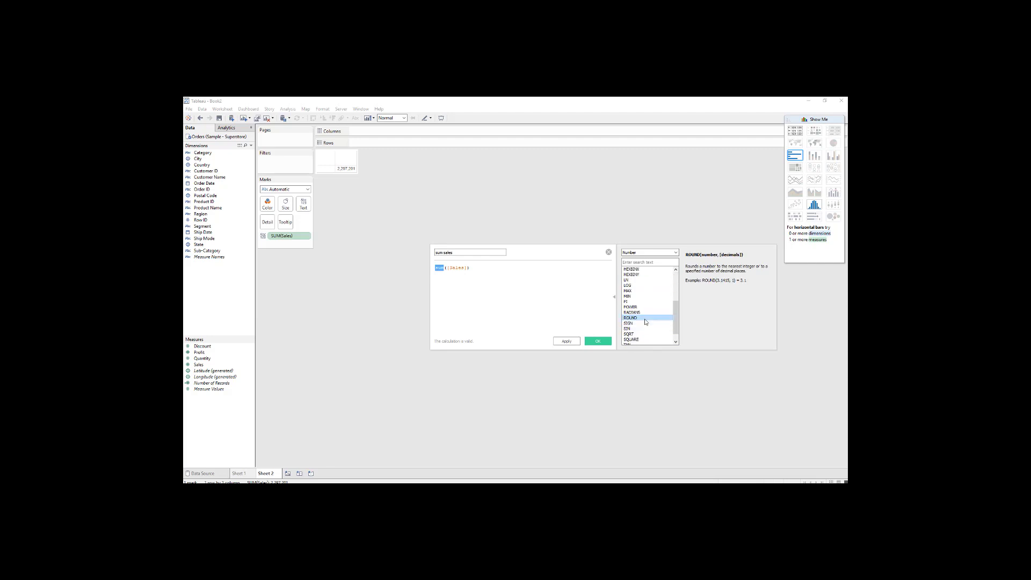
{"action": "left_click", "coordinate": [642, 302]}
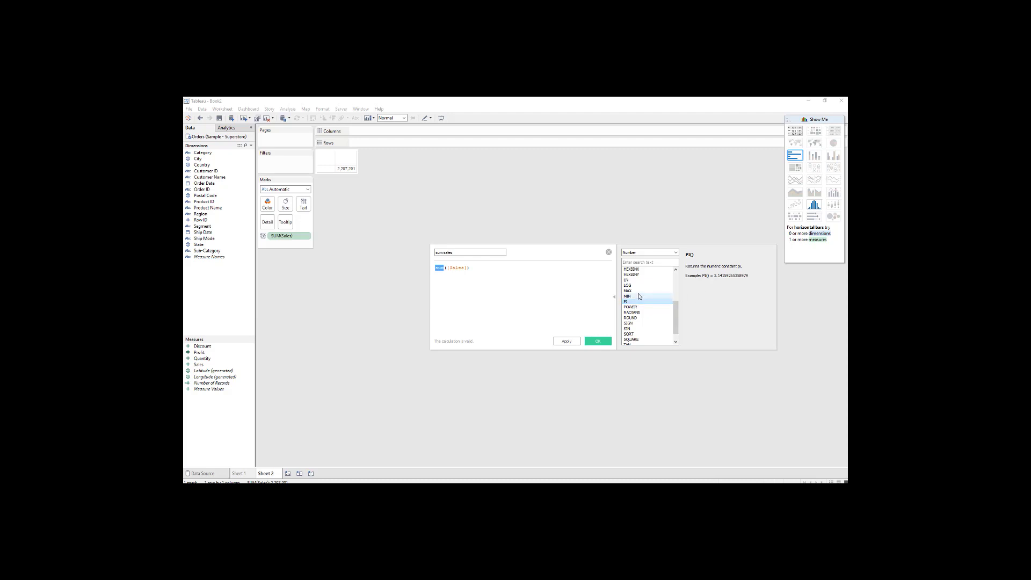
{"action": "left_click", "coordinate": [638, 292]}
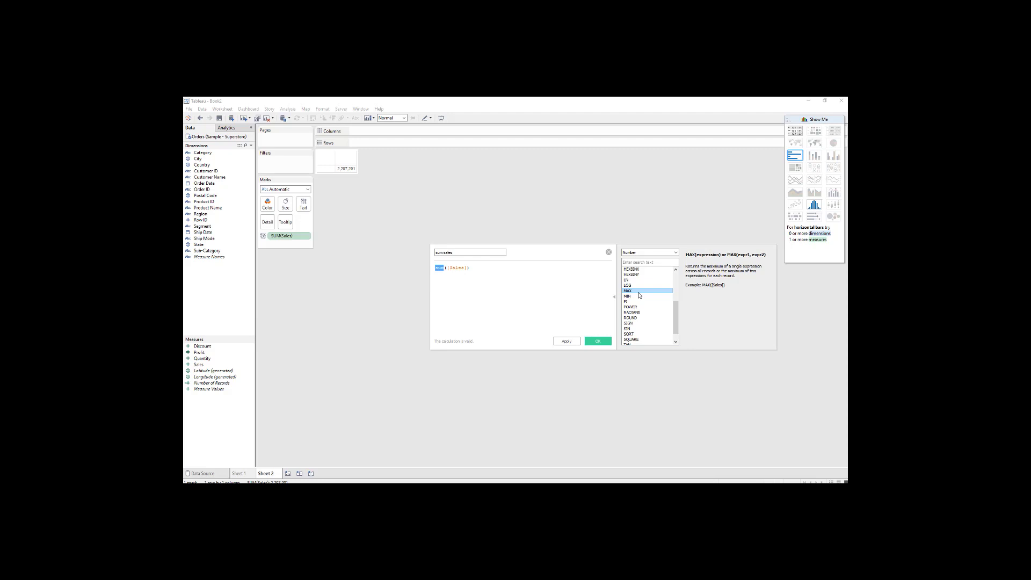
Filter the function reference to the Date category and review the date functions.
{"action": "left_click", "coordinate": [676, 253]}
{"action": "key", "text": "Down"}
{"action": "key", "text": "Down"}
{"action": "key", "text": "Return"}
{"action": "left_click", "coordinate": [676, 253]}
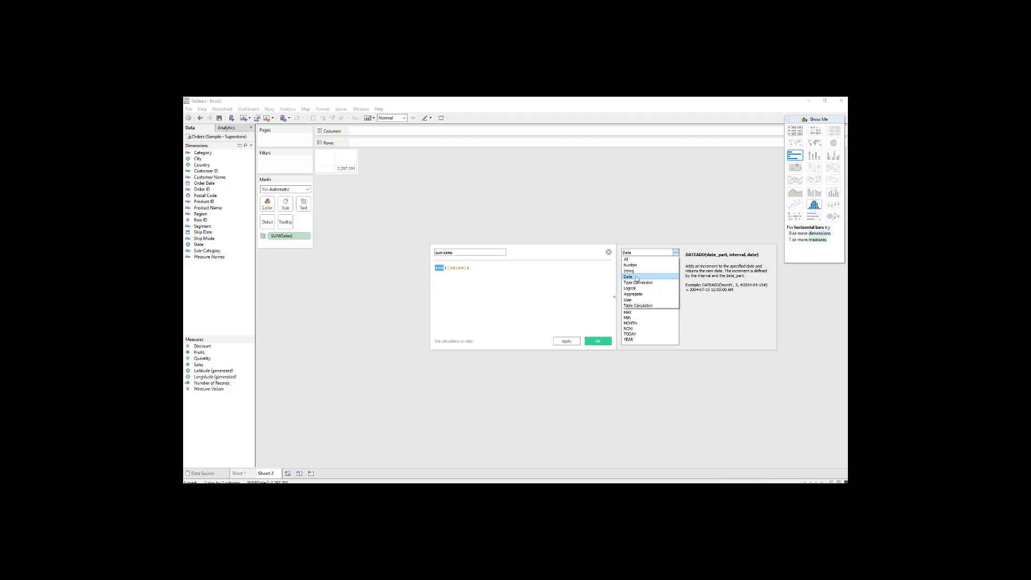
{"action": "left_click", "coordinate": [726, 316]}
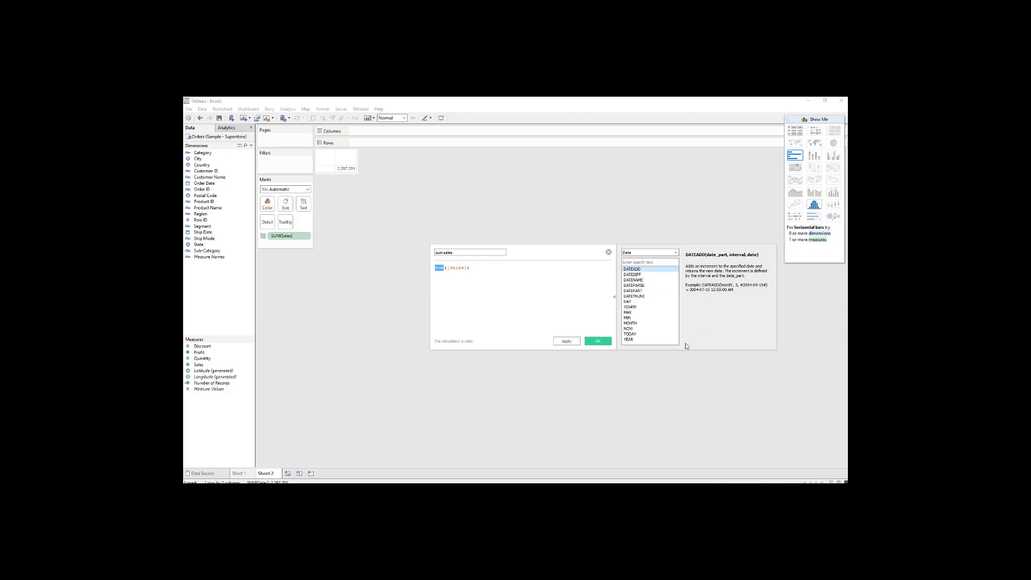
Save the sum sales calculated field and show it together with Sales in a text table.
{"action": "left_click", "coordinate": [568, 343]}
{"action": "left_click", "coordinate": [596, 342]}
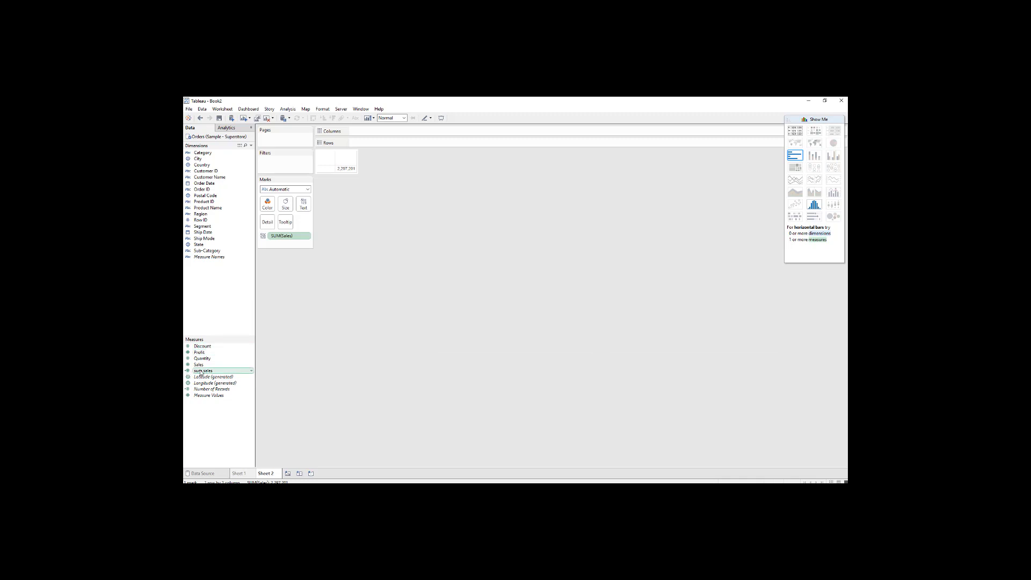
{"action": "left_click_drag", "start_coordinate": [201, 372], "coordinate": [378, 142]}
{"action": "left_click", "coordinate": [795, 130]}
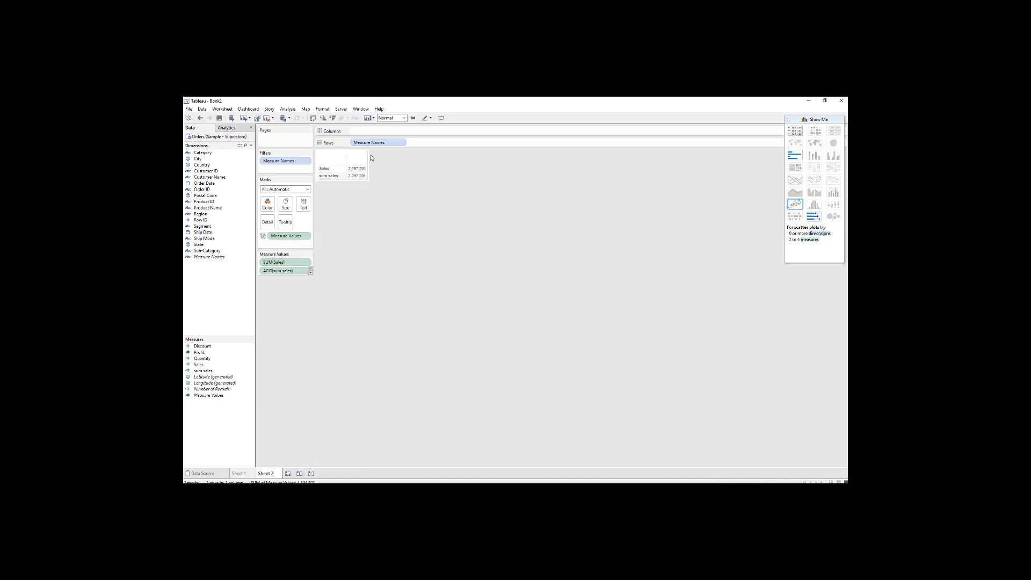
{"action": "left_click", "coordinate": [325, 170]}
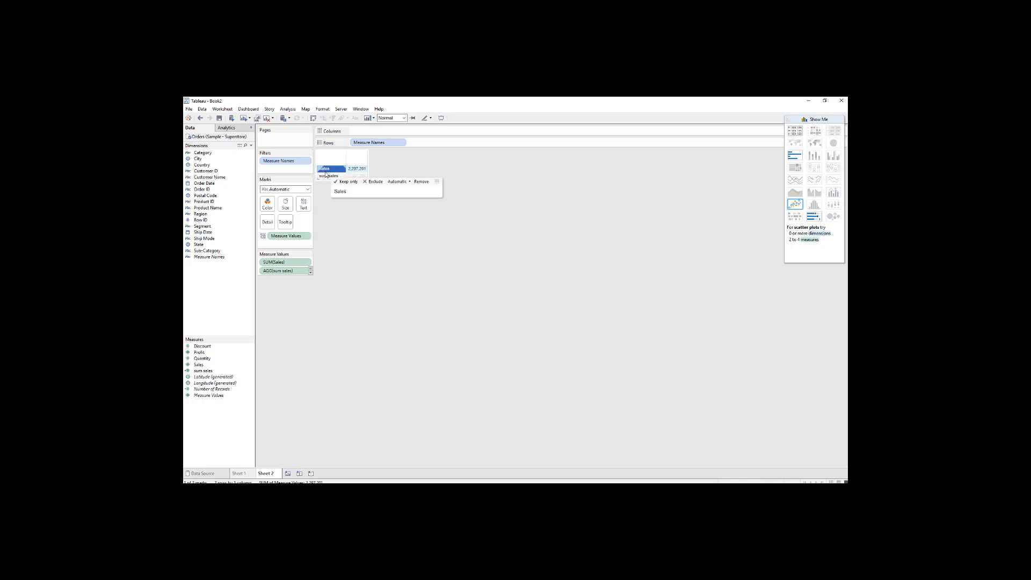
{"action": "left_click", "coordinate": [513, 223]}
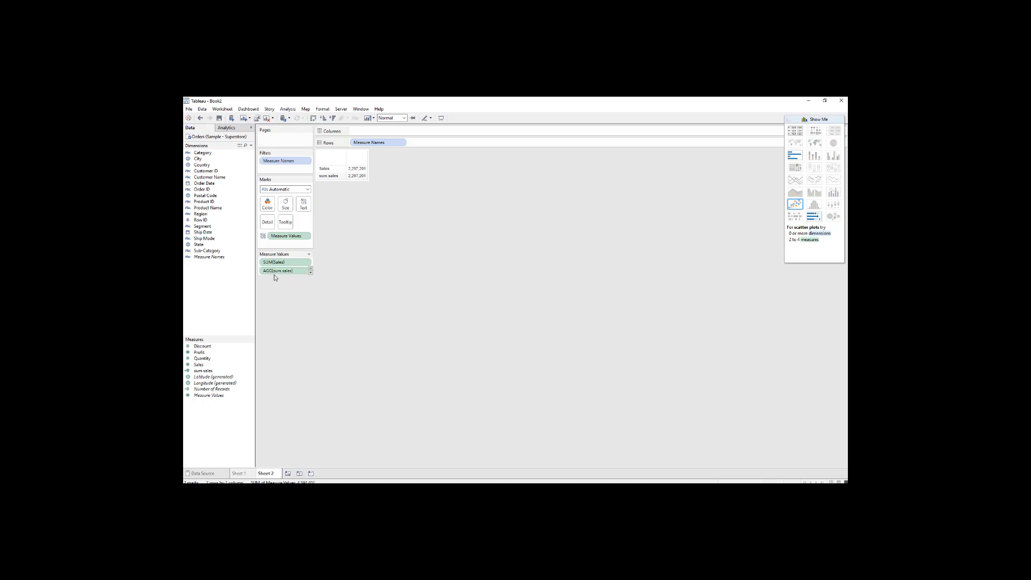
Examine the options of the sum sales pill in Measure Values and open its expression for in-shelf editing.
{"action": "left_click", "coordinate": [305, 271]}
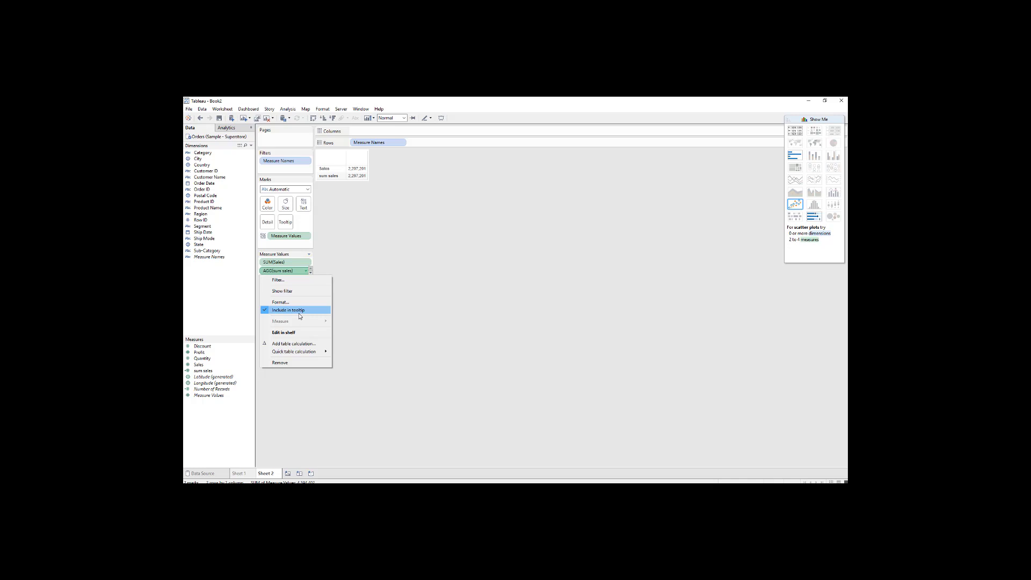
{"action": "left_click", "coordinate": [275, 272]}
{"action": "right_click", "coordinate": [275, 273]}
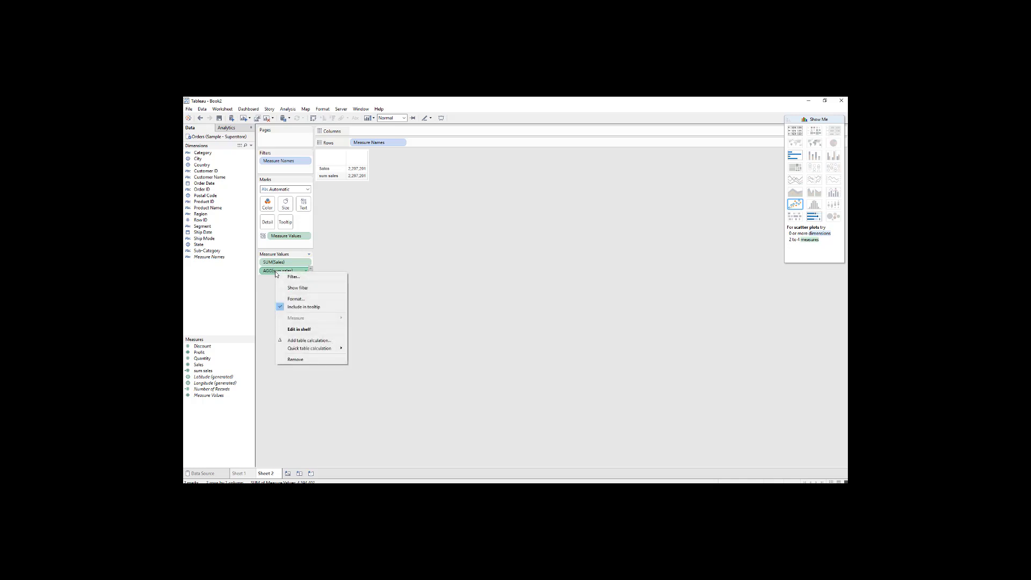
{"action": "left_click", "coordinate": [298, 329]}
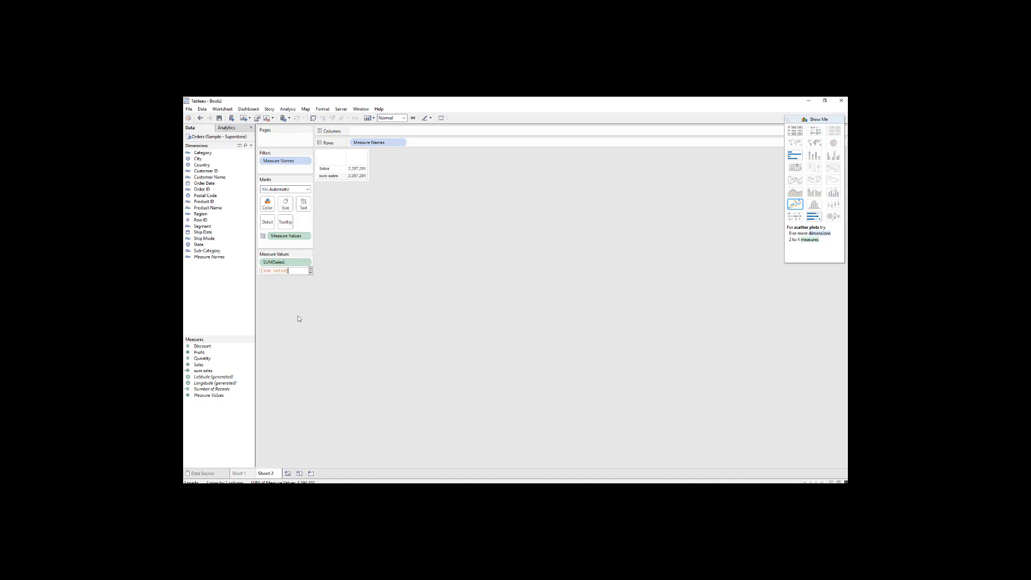
{"action": "left_click", "coordinate": [305, 284]}
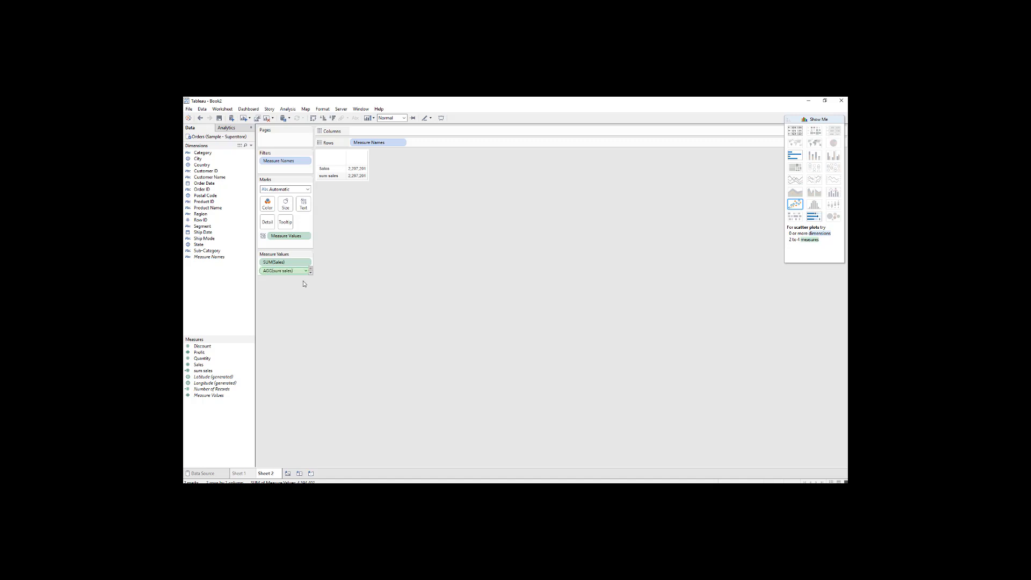
Open the sum sales formula from the worksheet's analysis commands for calculated fields, and close it without edits.
{"action": "left_click", "coordinate": [287, 109]}
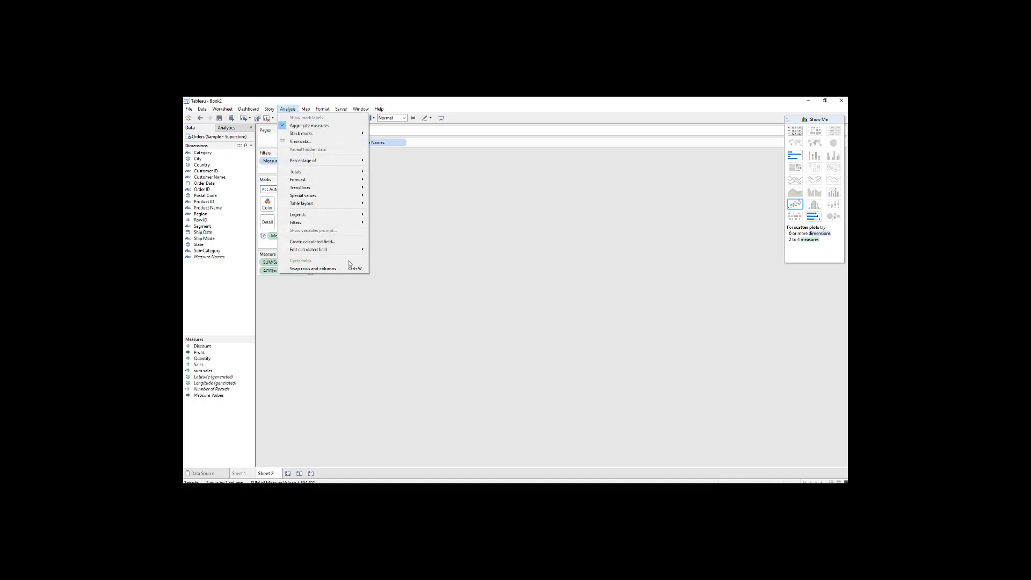
{"action": "mouse_move", "coordinate": [346, 253]}
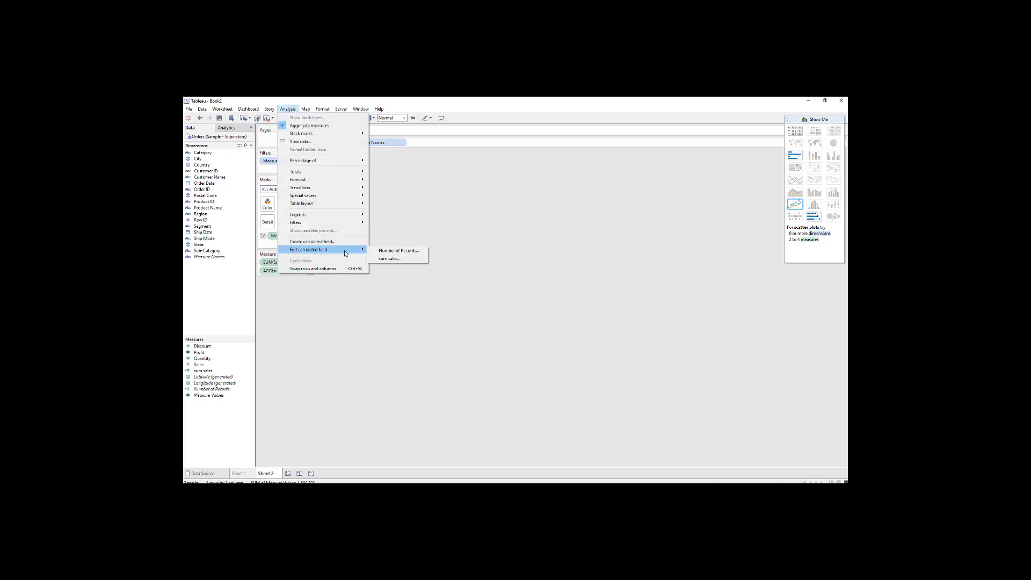
{"action": "left_click", "coordinate": [390, 258]}
{"action": "key", "text": "ctrl+a"}
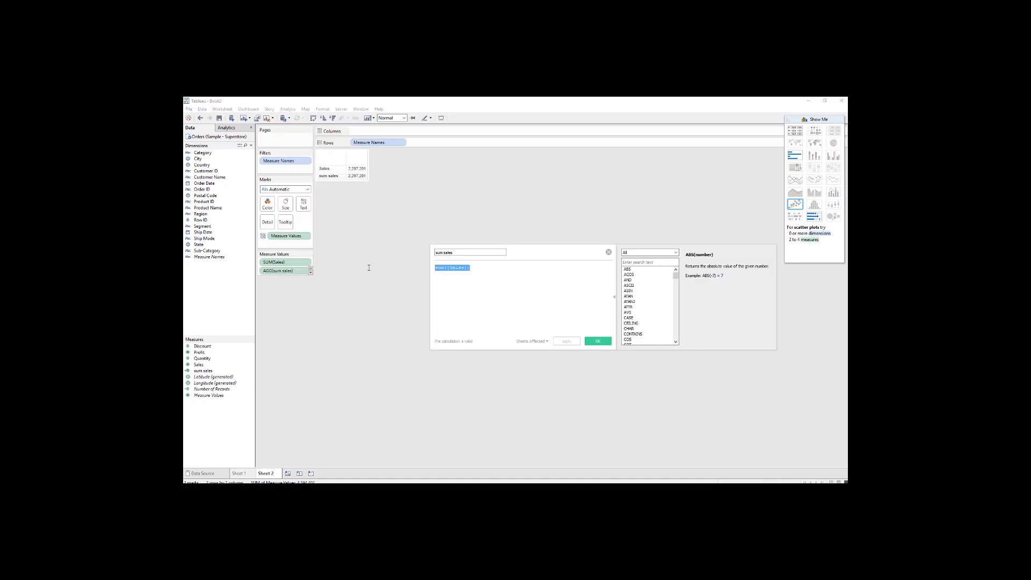
{"action": "left_click", "coordinate": [608, 252]}
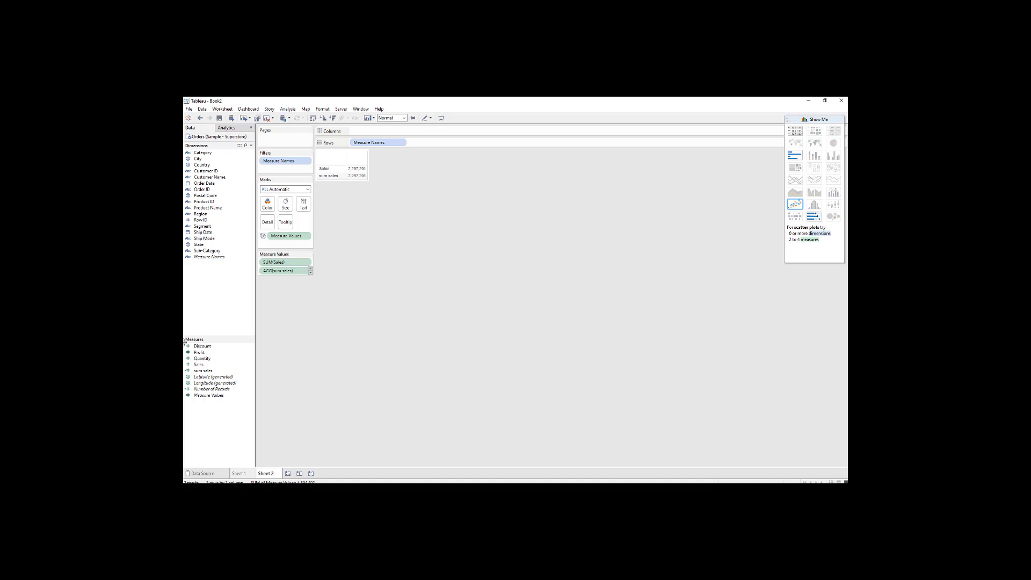
Reopen the sum sales formula directly from its field among the measures, and close the editor without edits.
{"action": "right_click", "coordinate": [204, 370]}
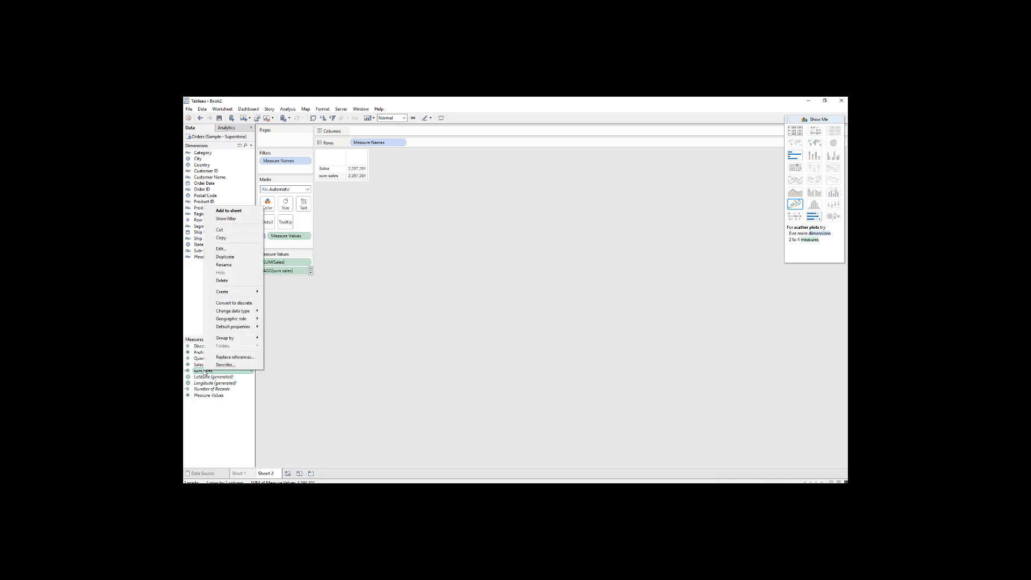
{"action": "left_click", "coordinate": [220, 248]}
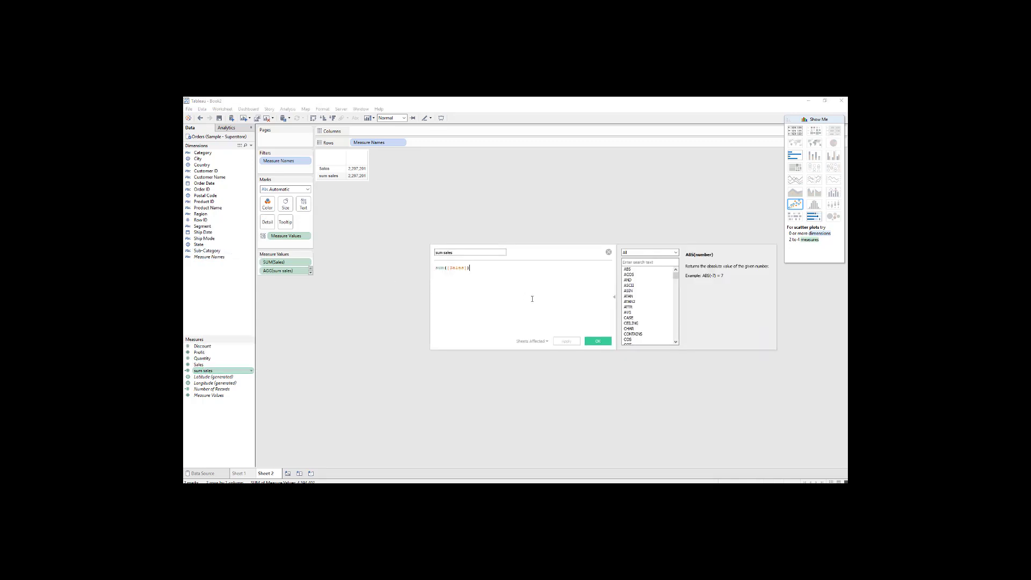
{"action": "left_click", "coordinate": [623, 224]}
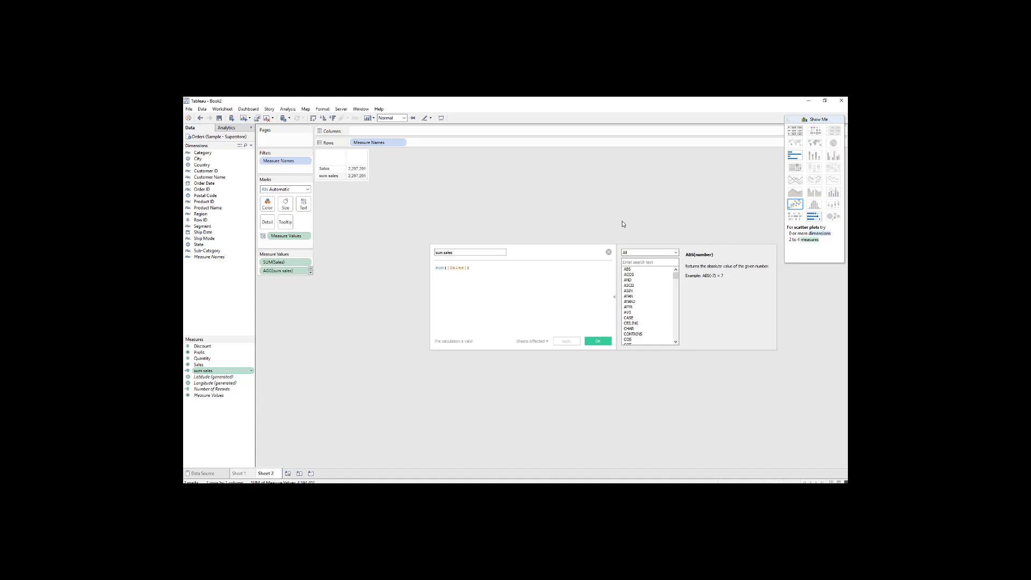
{"action": "left_click", "coordinate": [609, 252]}
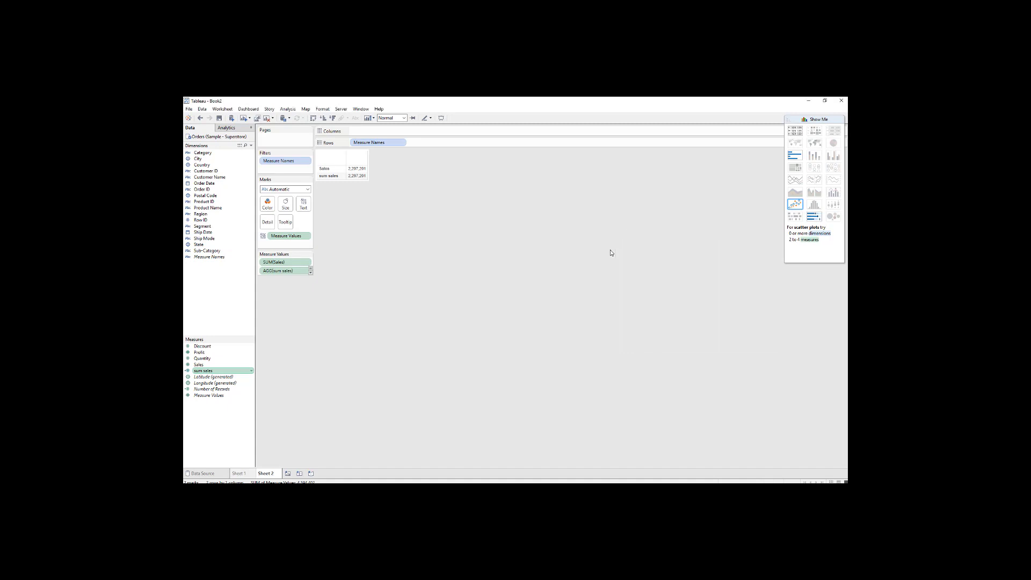
Change the aggregation of Sales in Measure Values to Average.
{"action": "left_click", "coordinate": [305, 263]}
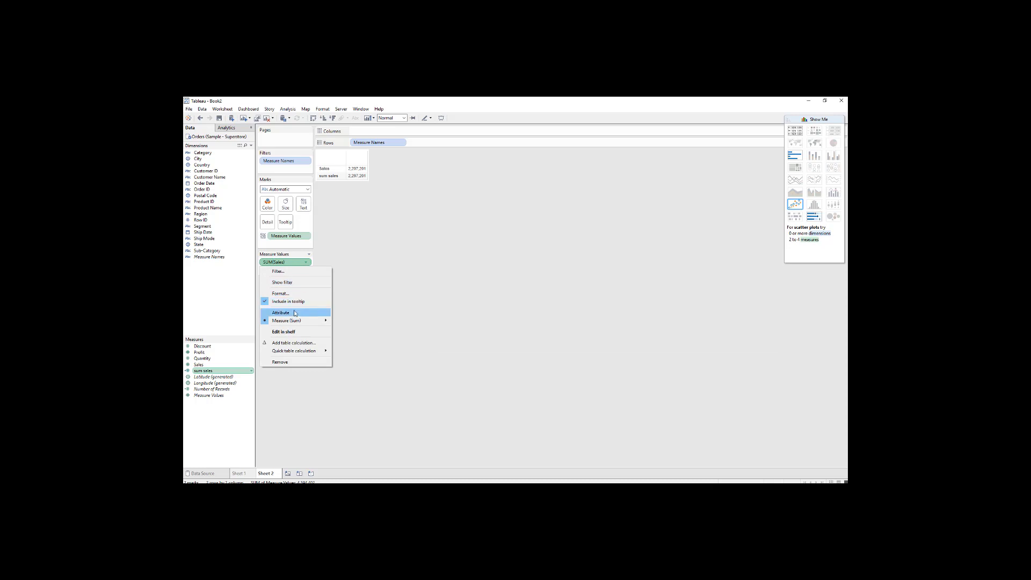
{"action": "mouse_move", "coordinate": [293, 321]}
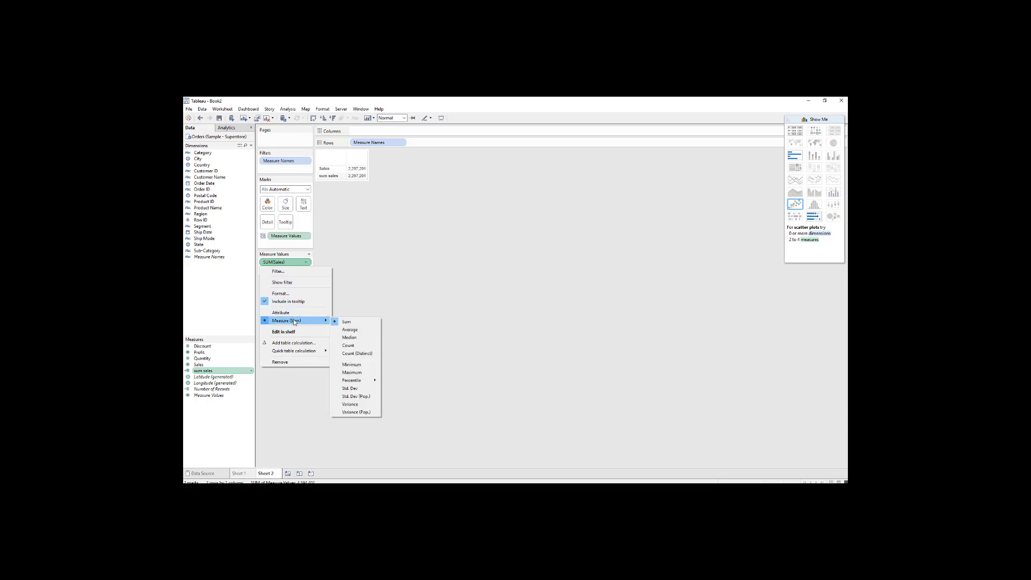
{"action": "left_click", "coordinate": [362, 334]}
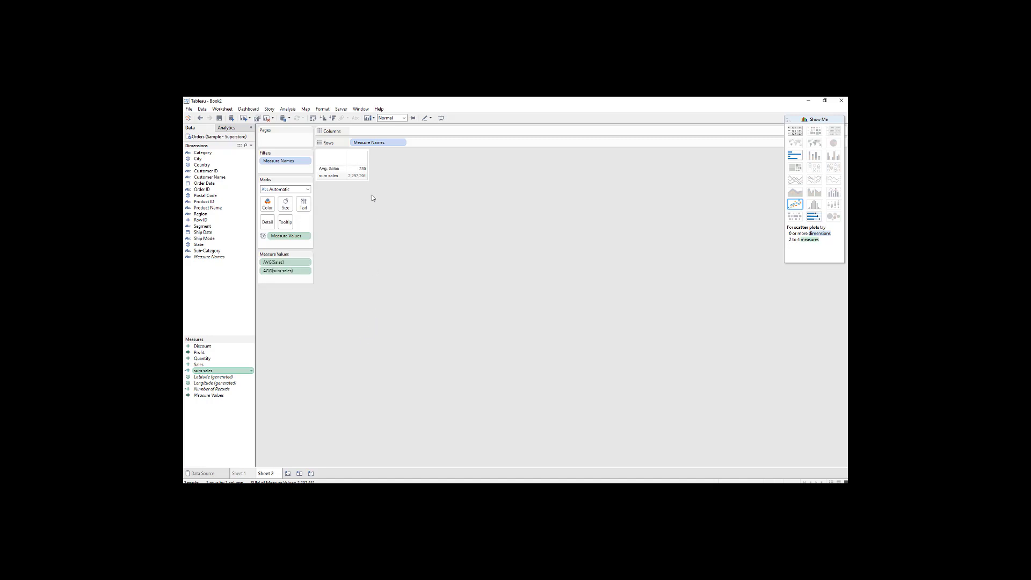
Break the table down by year of Order Date across the columns and add Number of Records to its measures.
{"action": "mouse_move", "coordinate": [350, 180]}
{"action": "left_click_drag", "start_coordinate": [215, 185], "coordinate": [378, 131]}
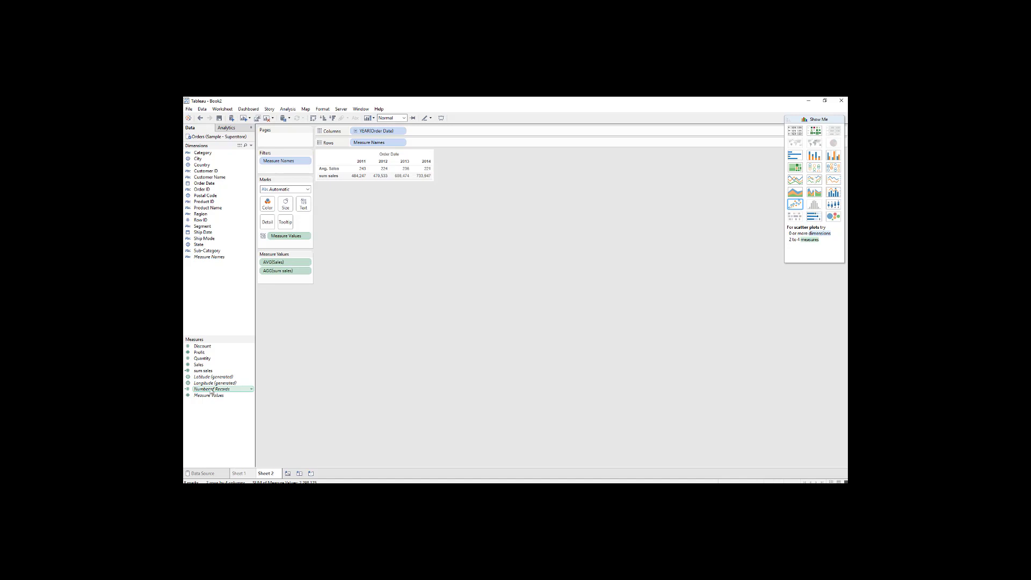
{"action": "left_click_drag", "start_coordinate": [211, 389], "coordinate": [417, 178]}
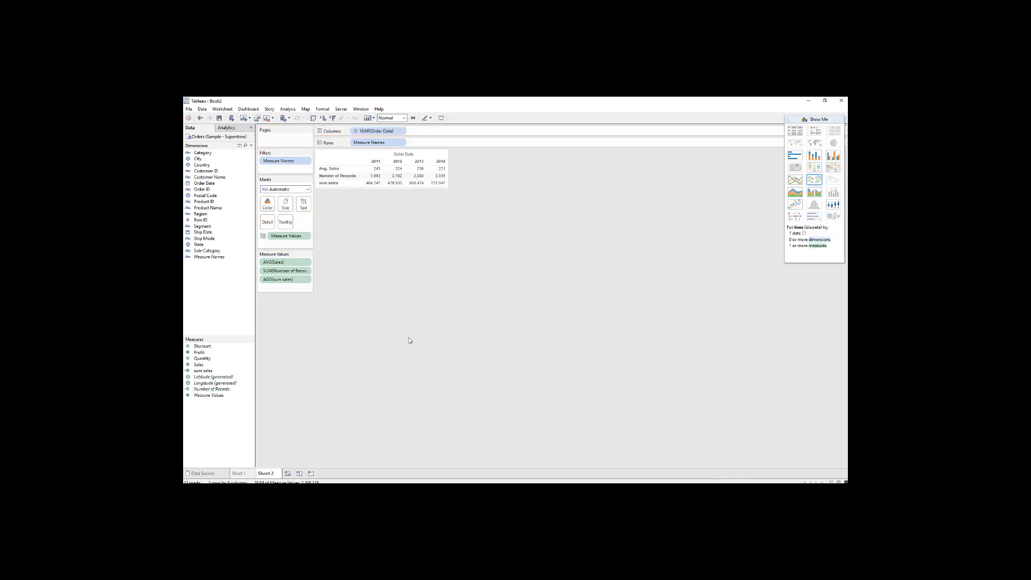
Sort the order years by Number of Records in ascending order.
{"action": "mouse_move", "coordinate": [378, 171]}
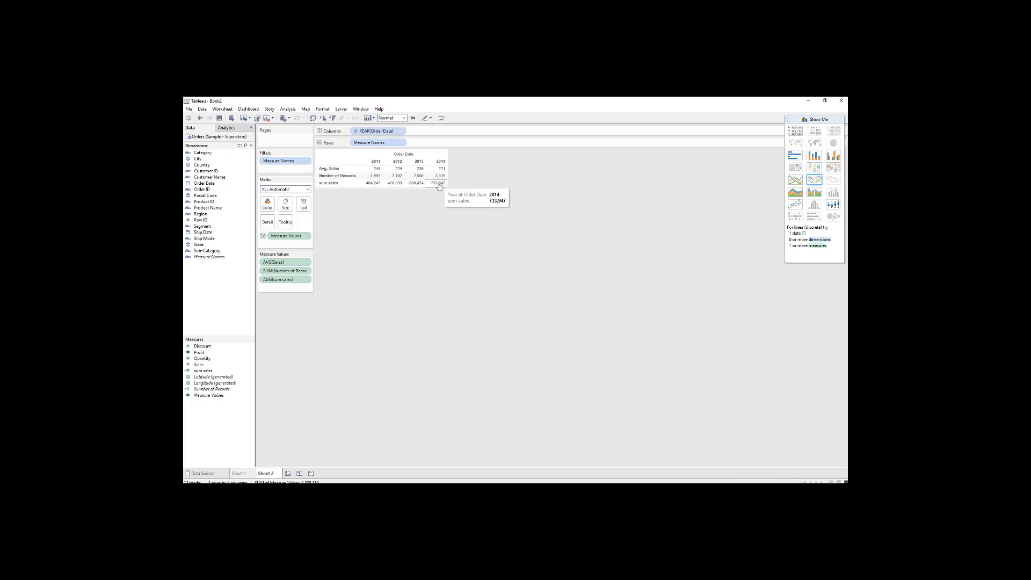
{"action": "left_click", "coordinate": [342, 177]}
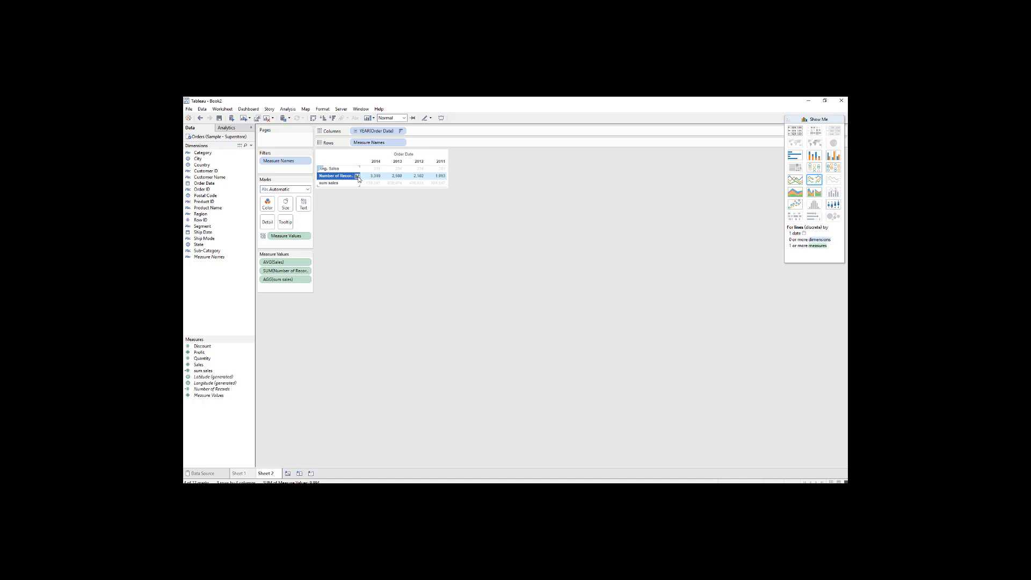
{"action": "left_click", "coordinate": [357, 176]}
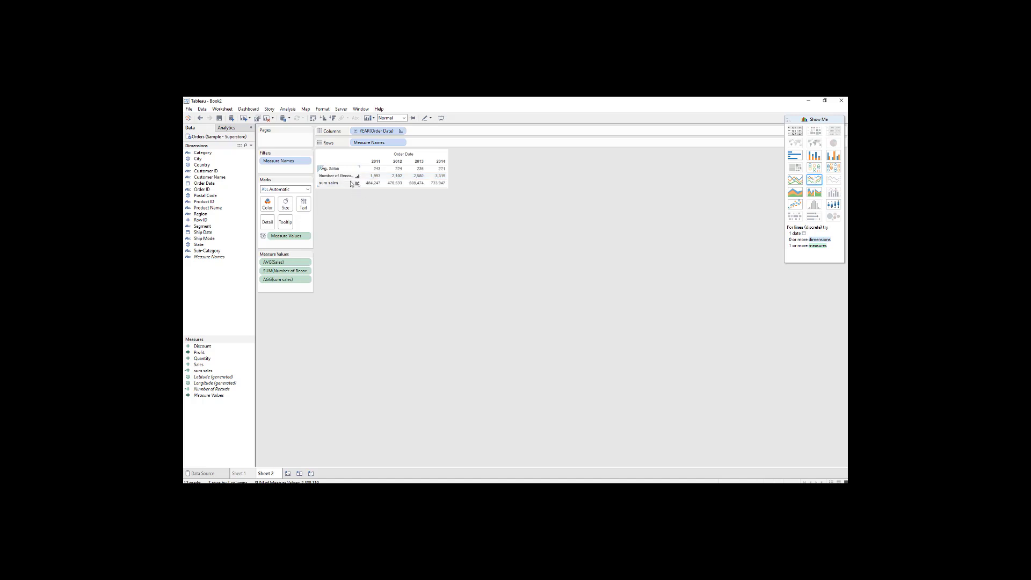
View the summary and underlying data behind the Number of Records row, and close the data window.
{"action": "left_click", "coordinate": [335, 176]}
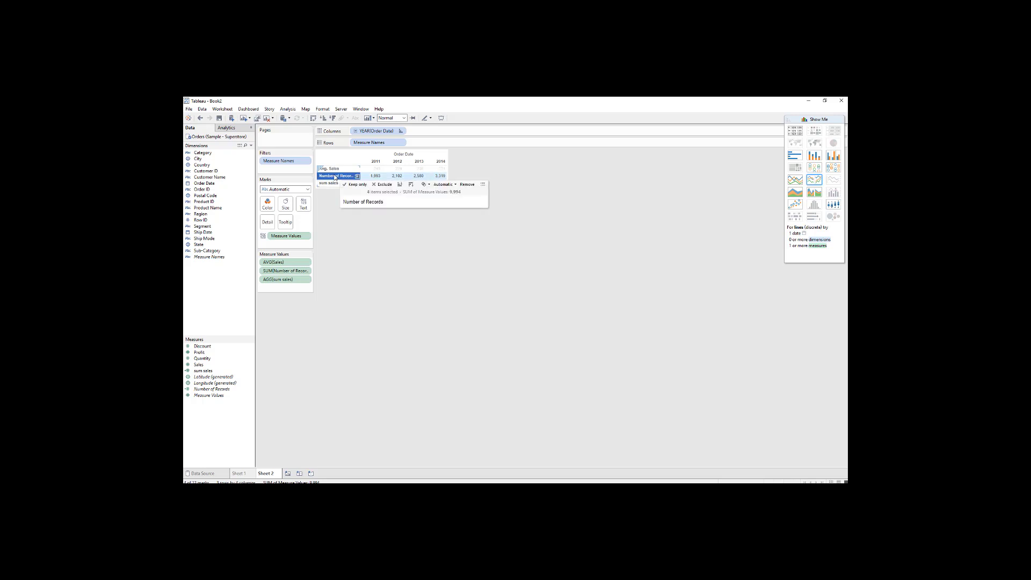
{"action": "left_click", "coordinate": [482, 184]}
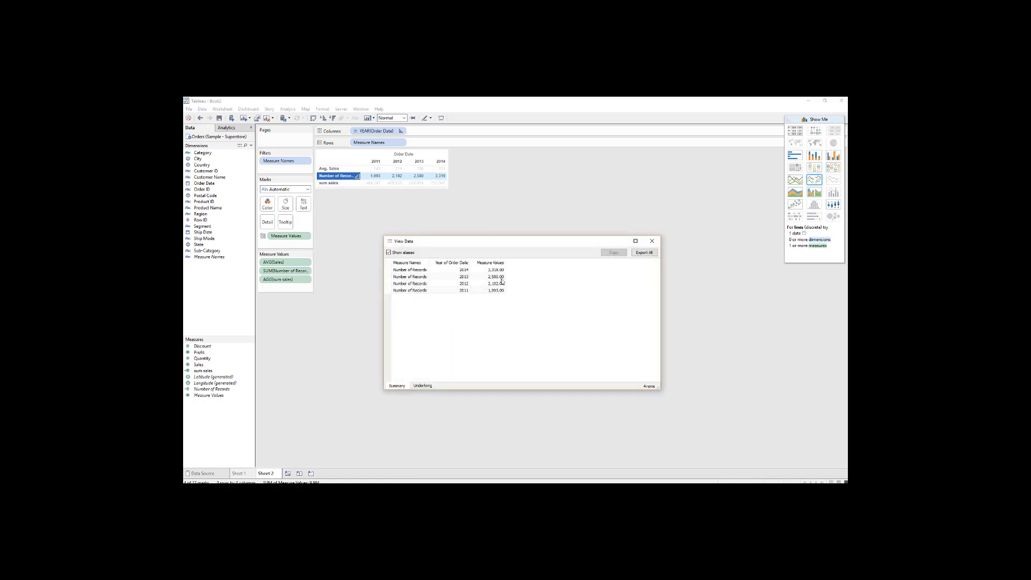
{"action": "left_click", "coordinate": [423, 386]}
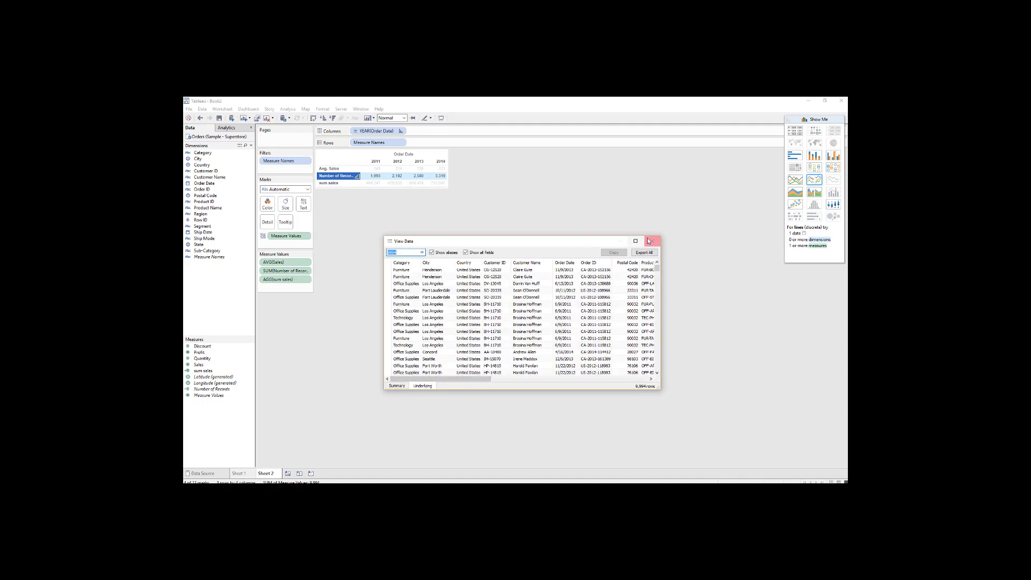
{"action": "left_click", "coordinate": [652, 241]}
{"action": "left_click", "coordinate": [521, 310]}
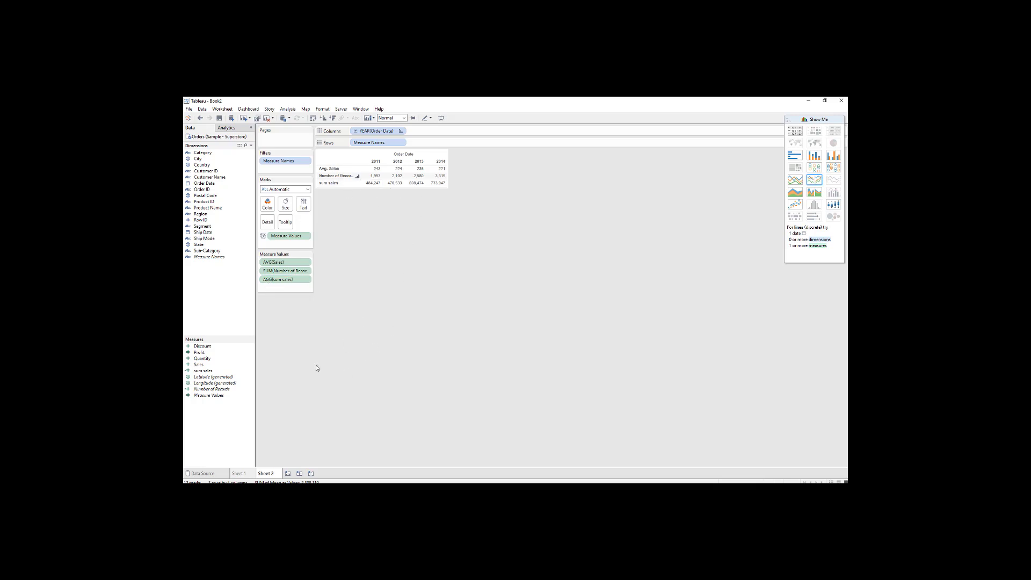
Create a calculated field named Cost price that subtracts Profit from Sales.
{"action": "right_click", "coordinate": [217, 417]}
{"action": "left_click", "coordinate": [251, 338]}
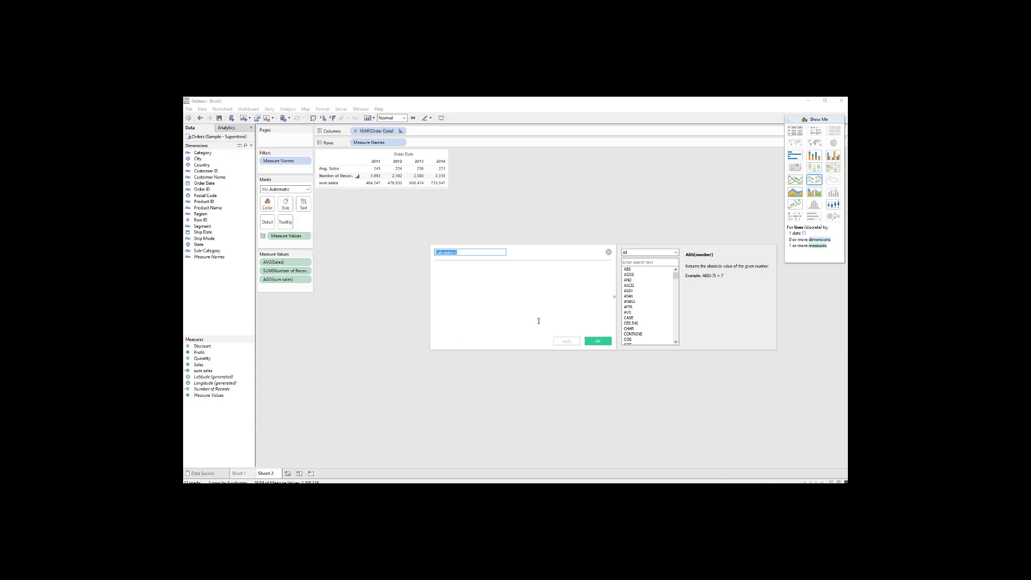
{"action": "type", "text": "ce"}
{"action": "left_click_drag", "start_coordinate": [210, 367], "coordinate": [467, 317]}
{"action": "left_click_drag", "start_coordinate": [199, 352], "coordinate": [509, 324]}
{"action": "left_click", "coordinate": [565, 342]}
{"action": "left_click", "coordinate": [599, 342]}
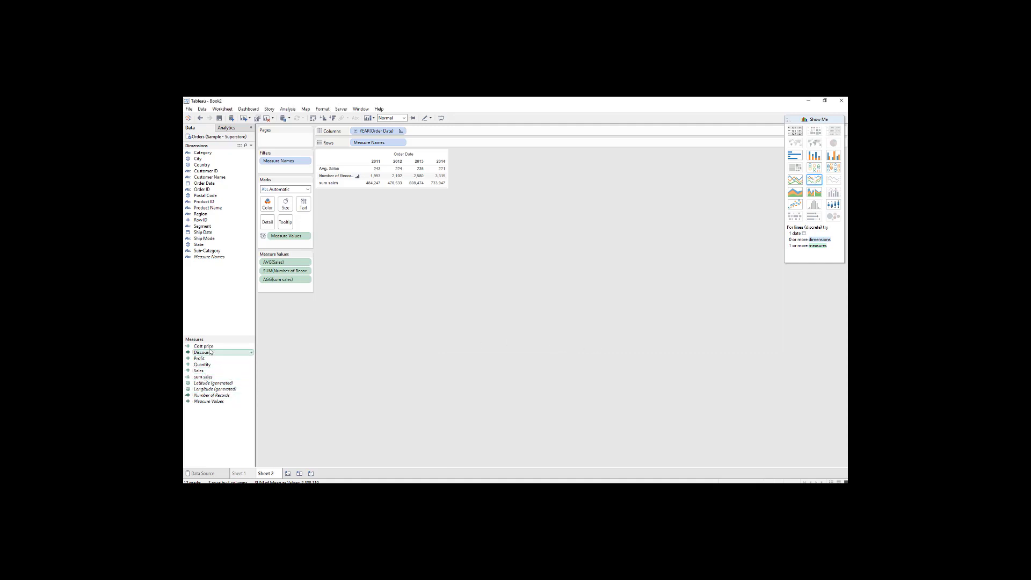
Add Cost price to the view and convert the visualization back to a text table.
{"action": "left_click_drag", "start_coordinate": [212, 347], "coordinate": [403, 205]}
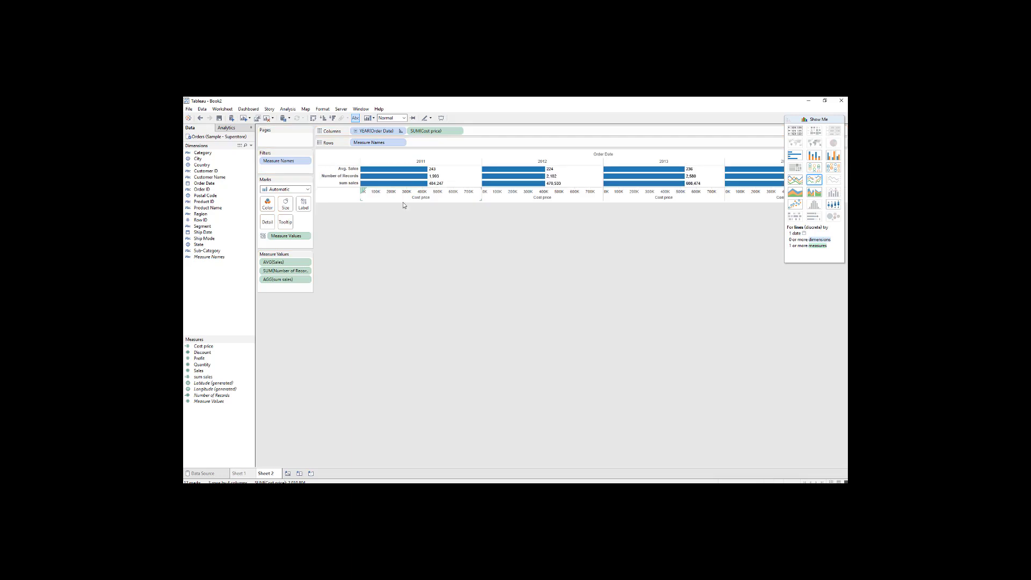
{"action": "left_click", "coordinate": [794, 131]}
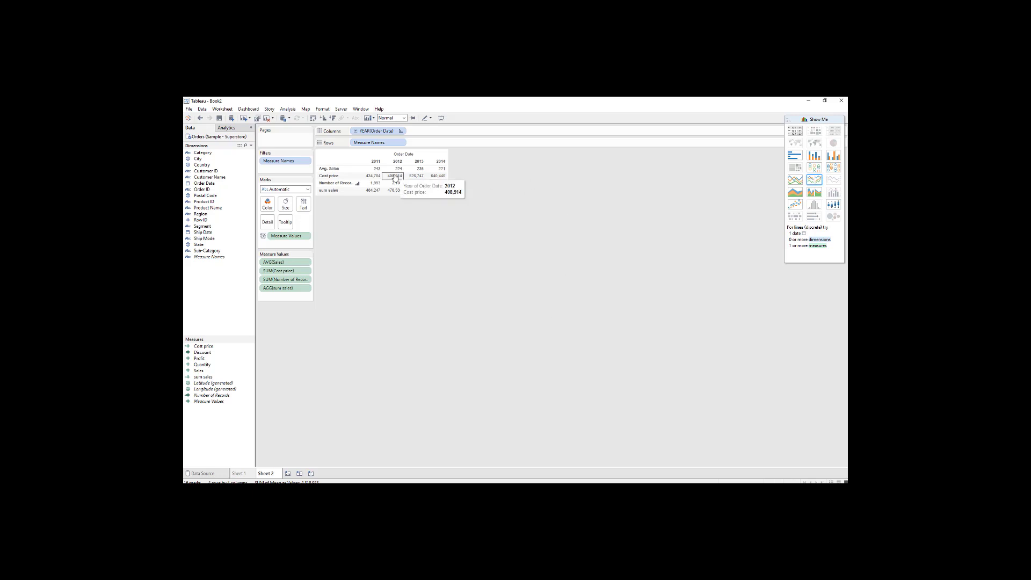
{"action": "mouse_move", "coordinate": [439, 178]}
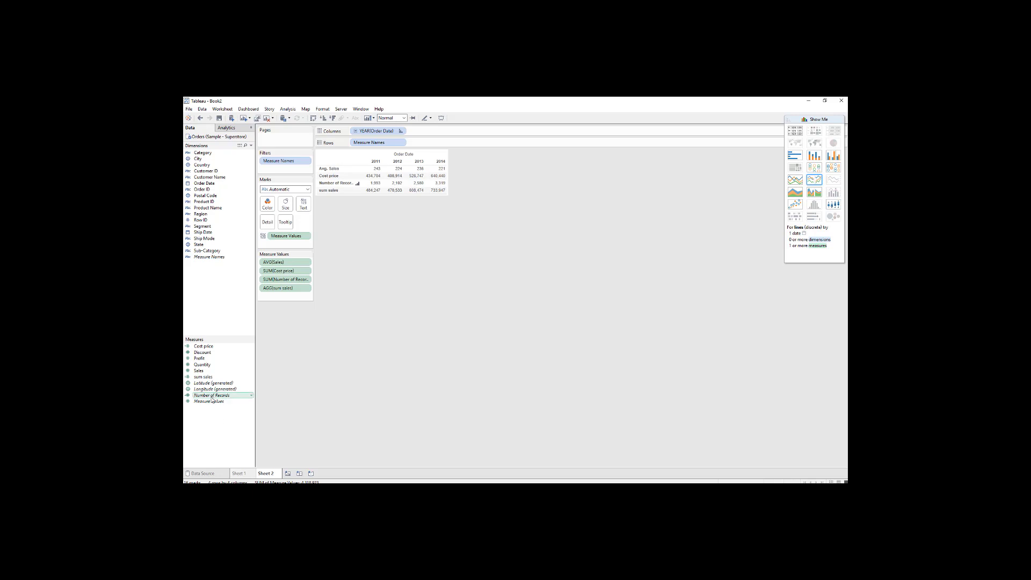
Open the formula of the Number of Records measure and close it without edits.
{"action": "left_click", "coordinate": [250, 396]}
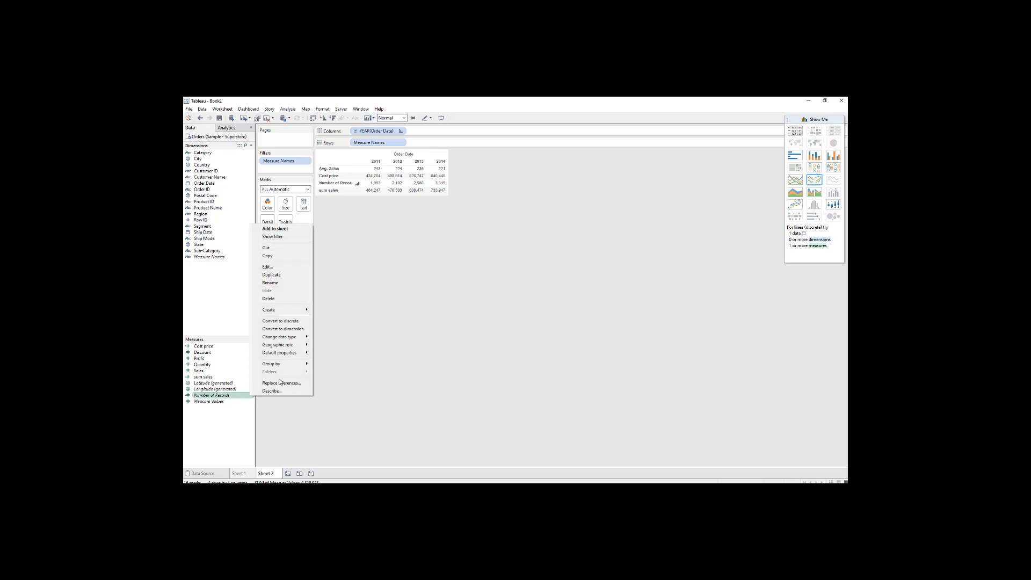
{"action": "left_click", "coordinate": [275, 268]}
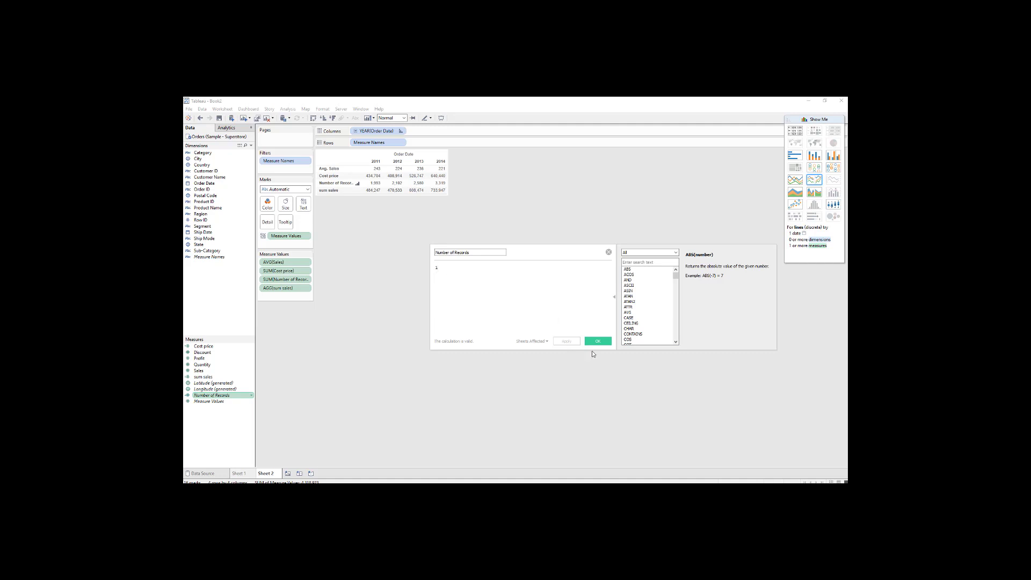
{"action": "left_click", "coordinate": [609, 252]}
Create a calculated field named Number of orders with the formula 1.
{"action": "right_click", "coordinate": [211, 426]}
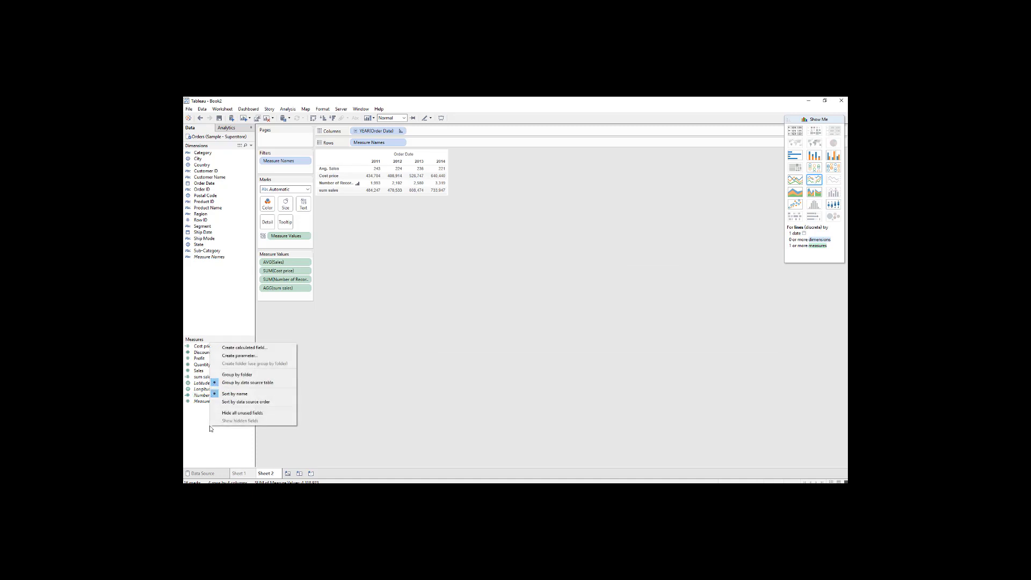
{"action": "left_click", "coordinate": [257, 348]}
{"action": "type", "text": "Number of orders"}
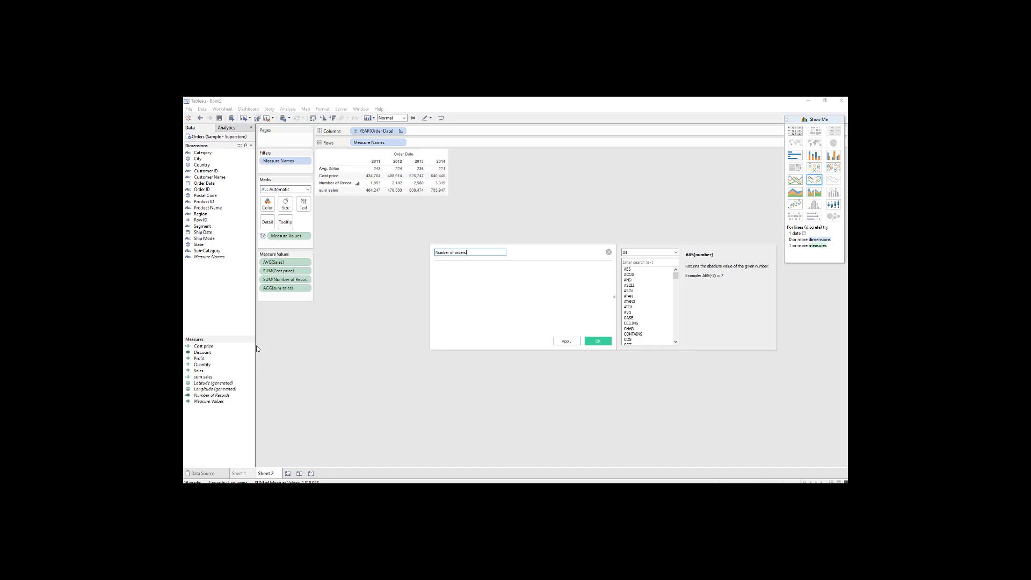
{"action": "left_click", "coordinate": [567, 341]}
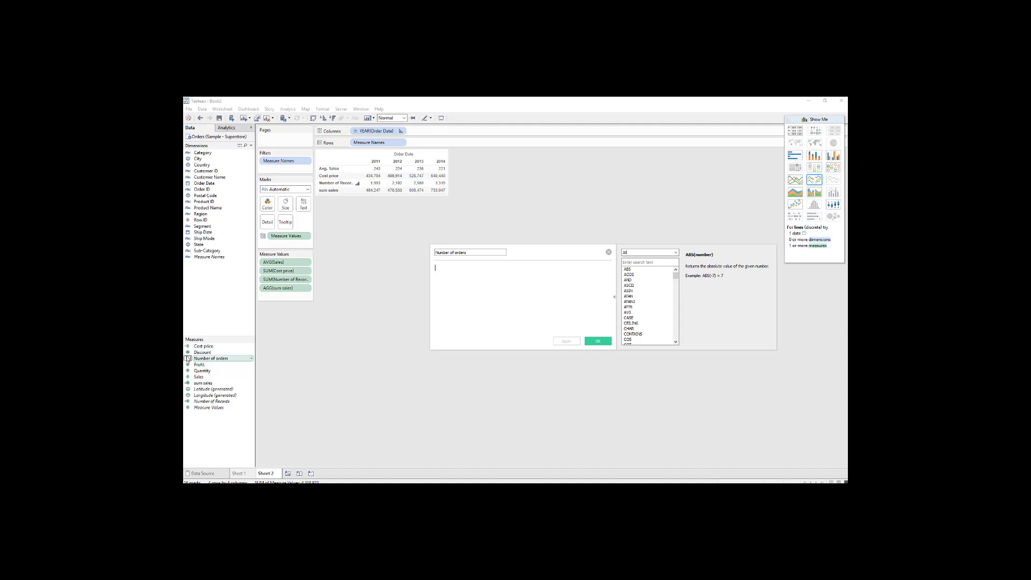
{"action": "mouse_move", "coordinate": [187, 359]}
{"action": "type", "text": "1"}
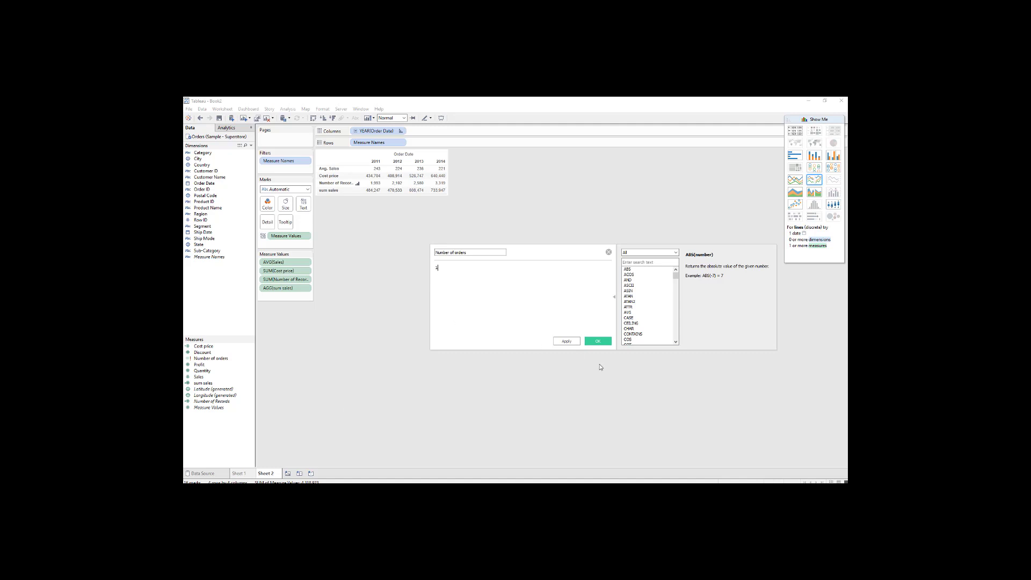
{"action": "left_click", "coordinate": [566, 343]}
{"action": "left_click", "coordinate": [603, 343]}
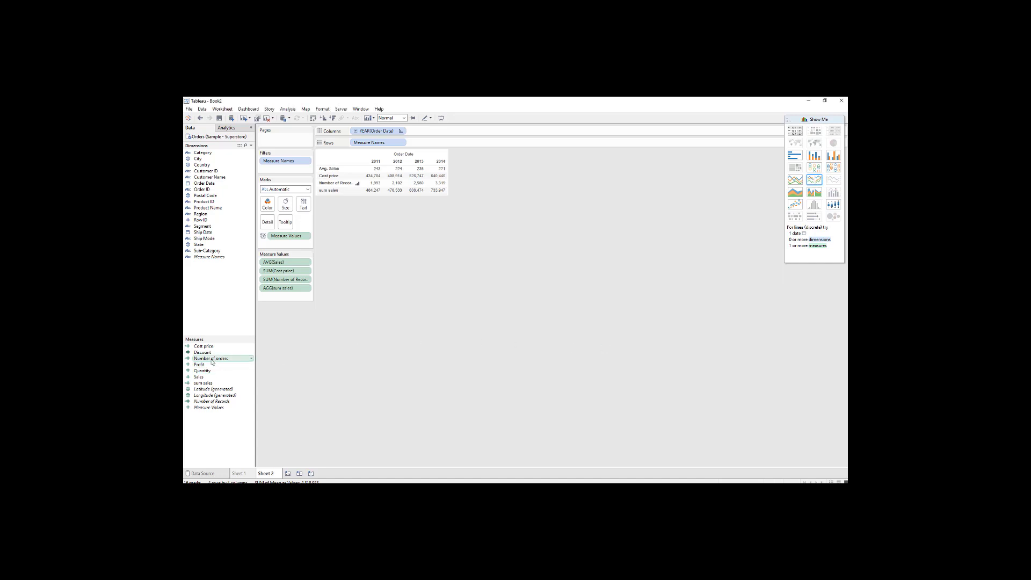
Add Number of orders to the table and compare its yearly values with Number of Records.
{"action": "left_click_drag", "start_coordinate": [212, 360], "coordinate": [400, 182]}
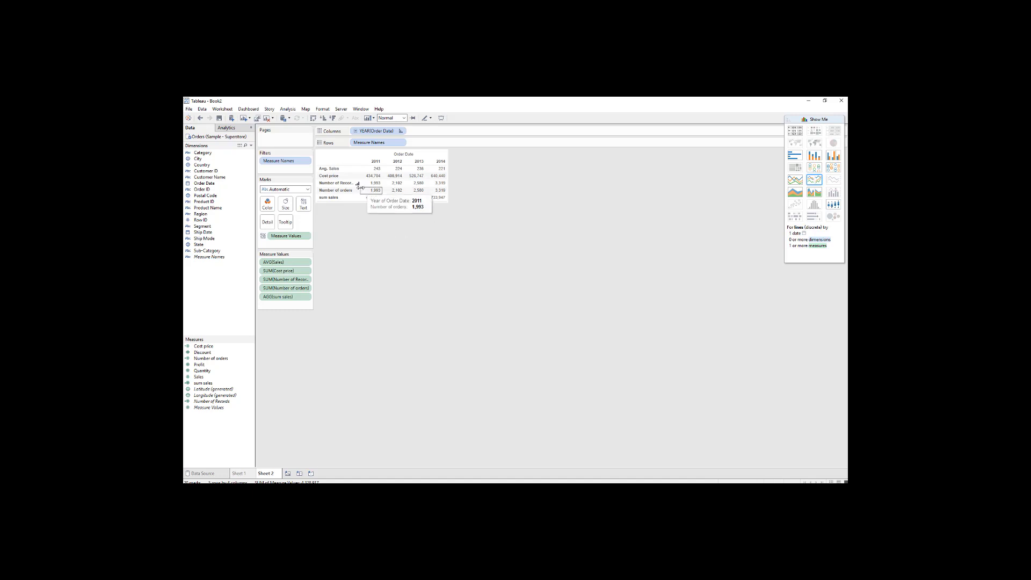
{"action": "mouse_move", "coordinate": [396, 191]}
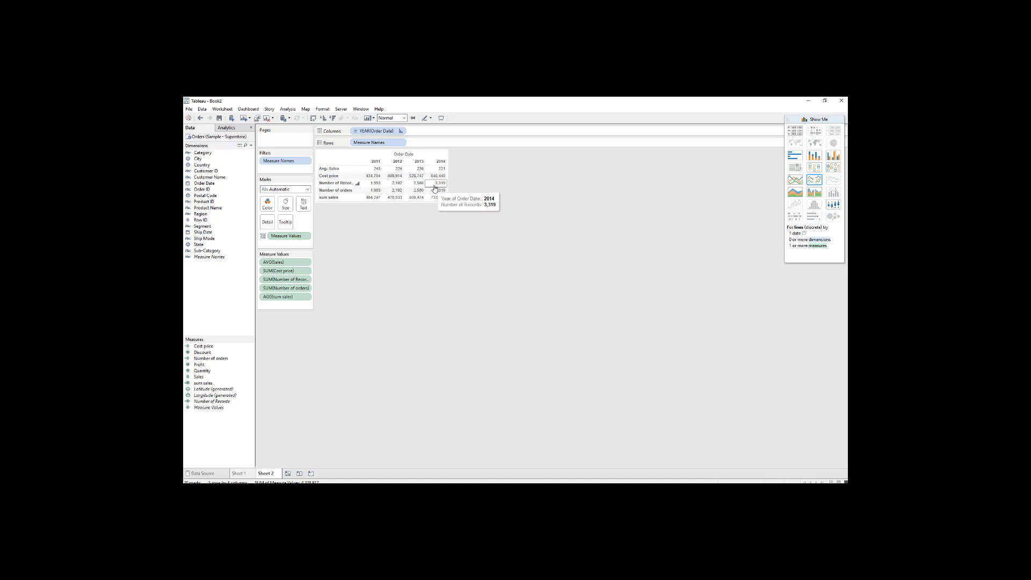
{"action": "mouse_move", "coordinate": [444, 188]}
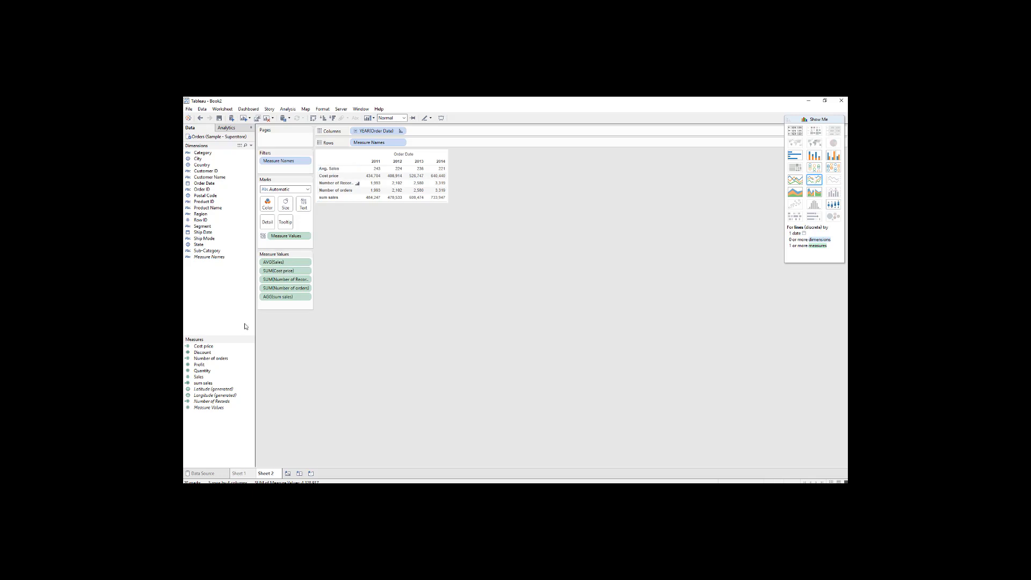
Try the Number (Standard), Percentage and Currency (Custom) formats on average Sales, and return its number format to Automatic.
{"action": "left_click", "coordinate": [305, 263]}
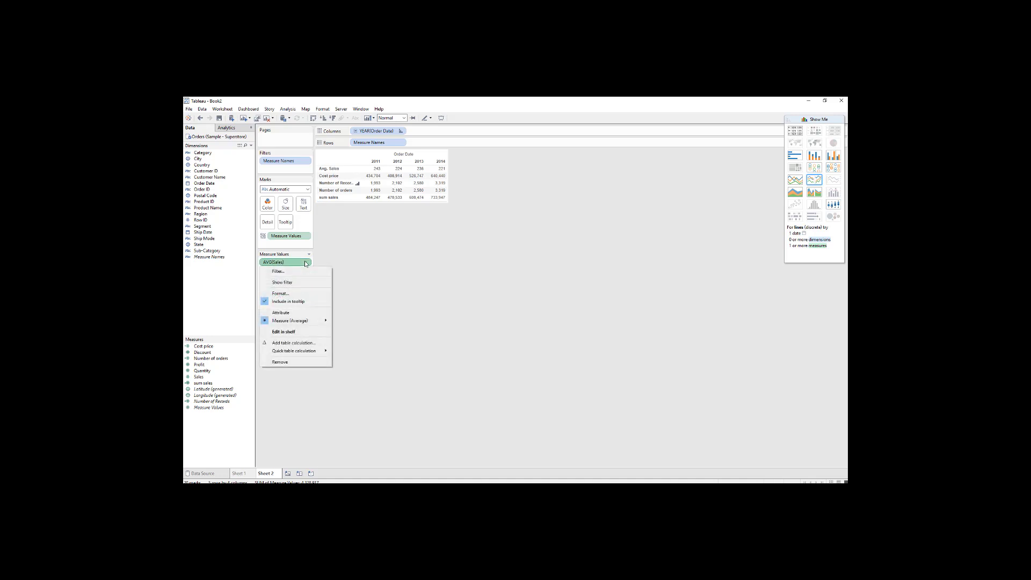
{"action": "left_click", "coordinate": [291, 291]}
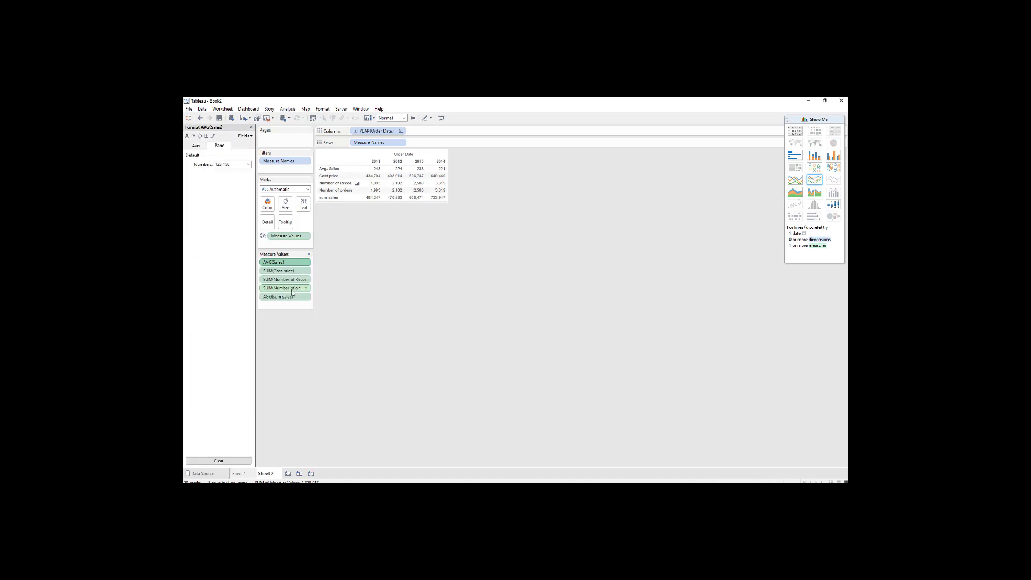
{"action": "left_click", "coordinate": [248, 165]}
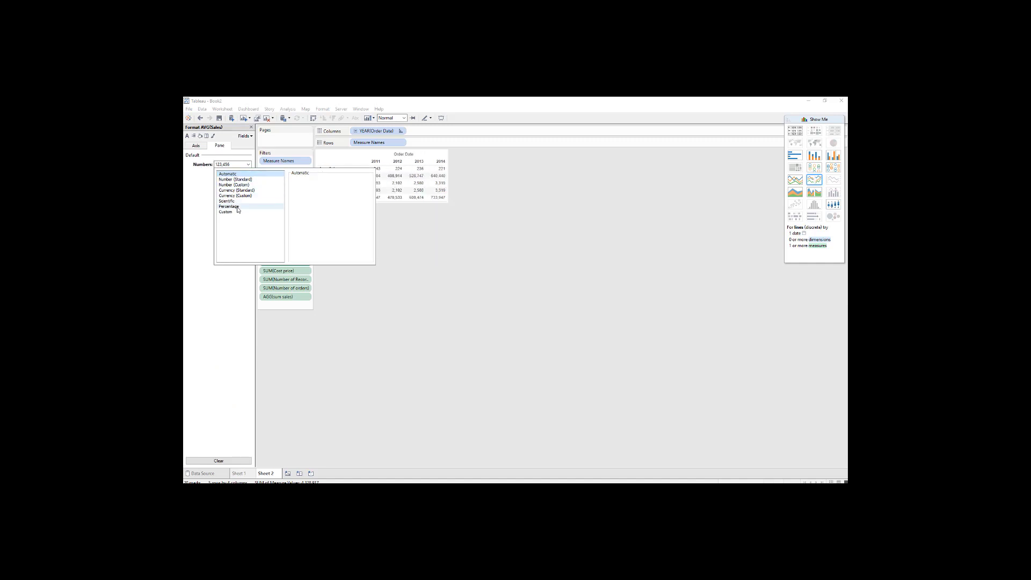
{"action": "left_click", "coordinate": [234, 180]}
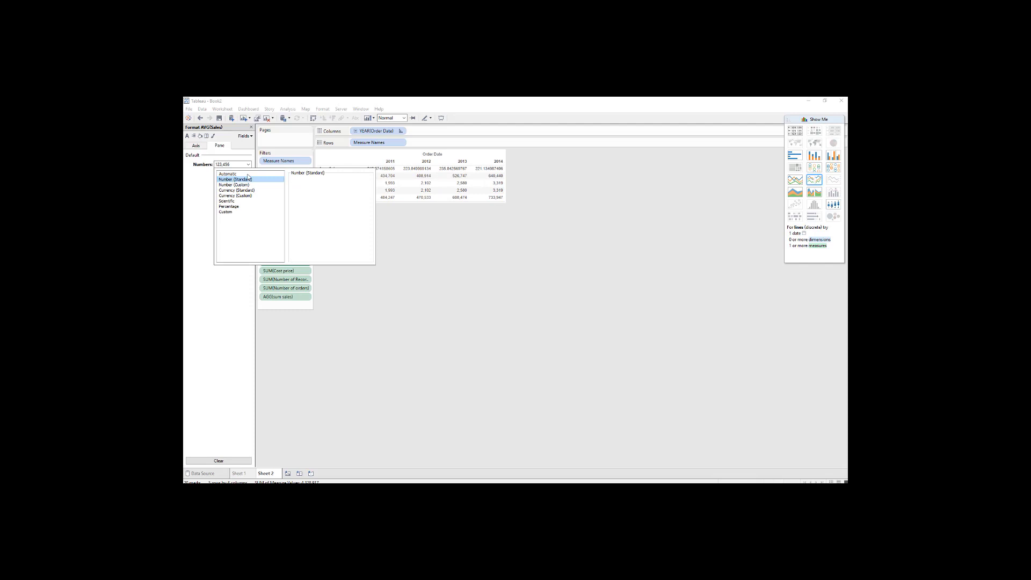
{"action": "mouse_move", "coordinate": [407, 172]}
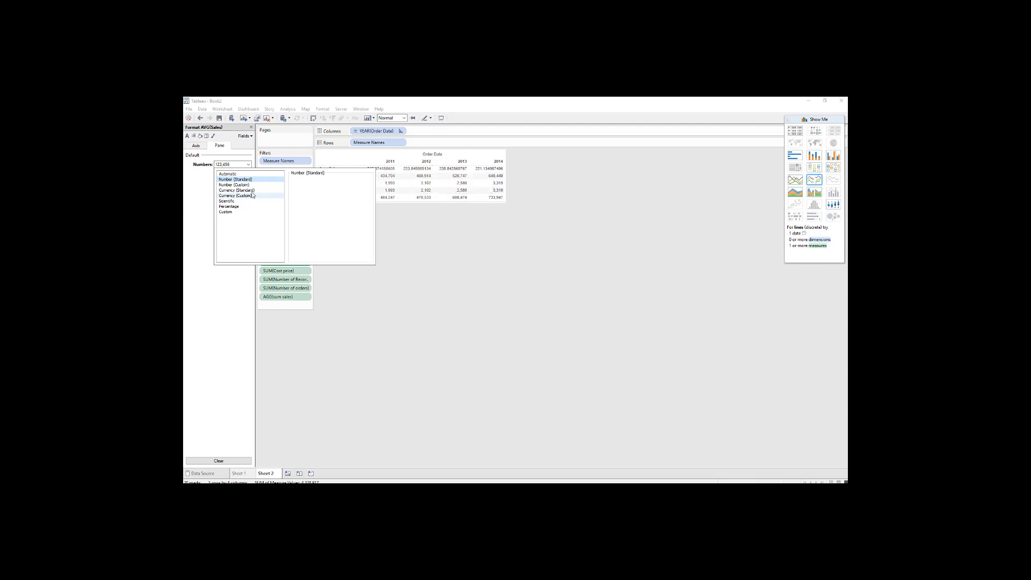
{"action": "left_click", "coordinate": [241, 207]}
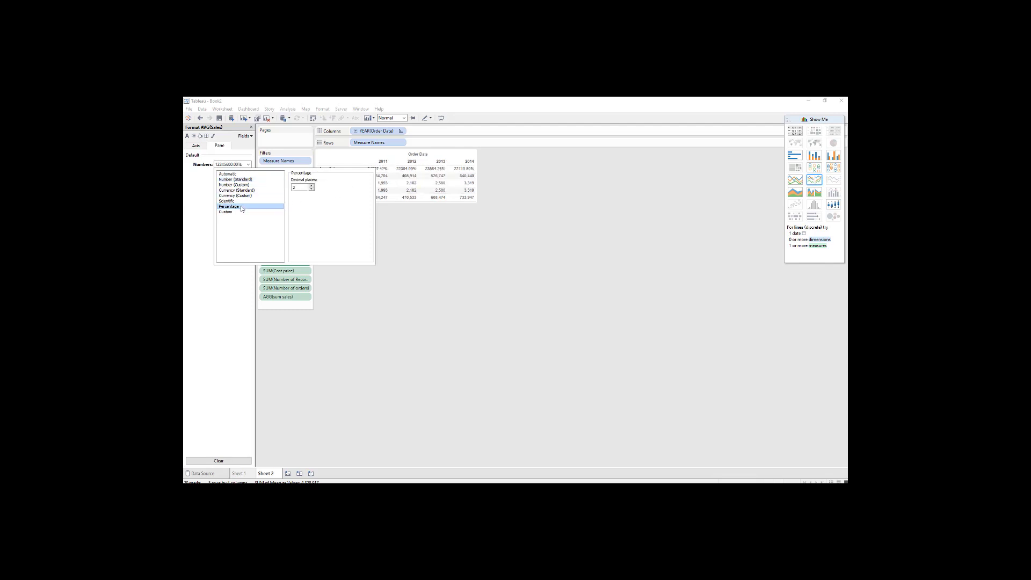
{"action": "left_click", "coordinate": [240, 196]}
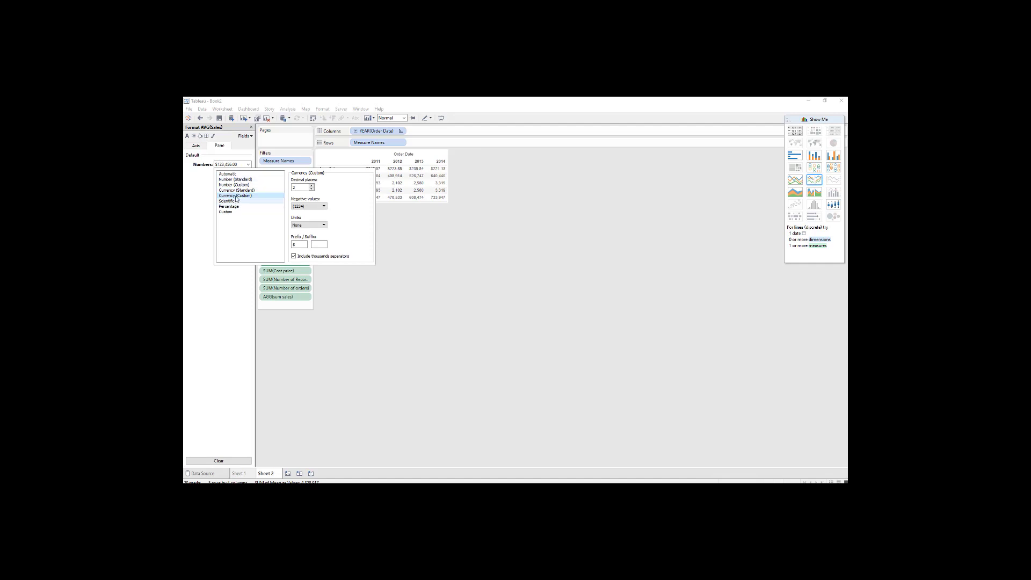
{"action": "left_click", "coordinate": [237, 175]}
{"action": "left_click", "coordinate": [442, 281]}
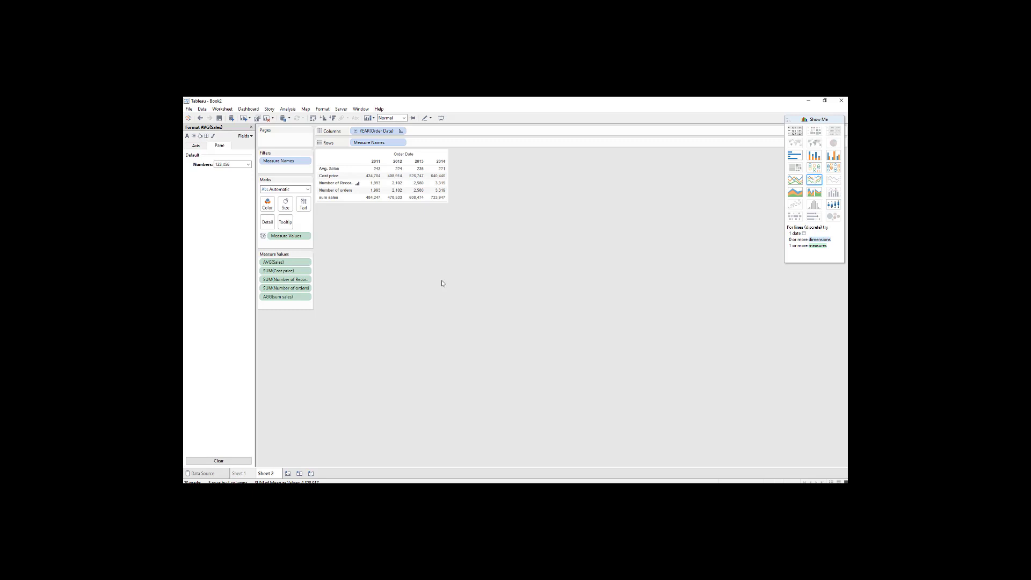
Convert the table to continuous lines and give the Avg. Sales axis independent ranges for each row or column, without including zero.
{"action": "left_click", "coordinate": [797, 182]}
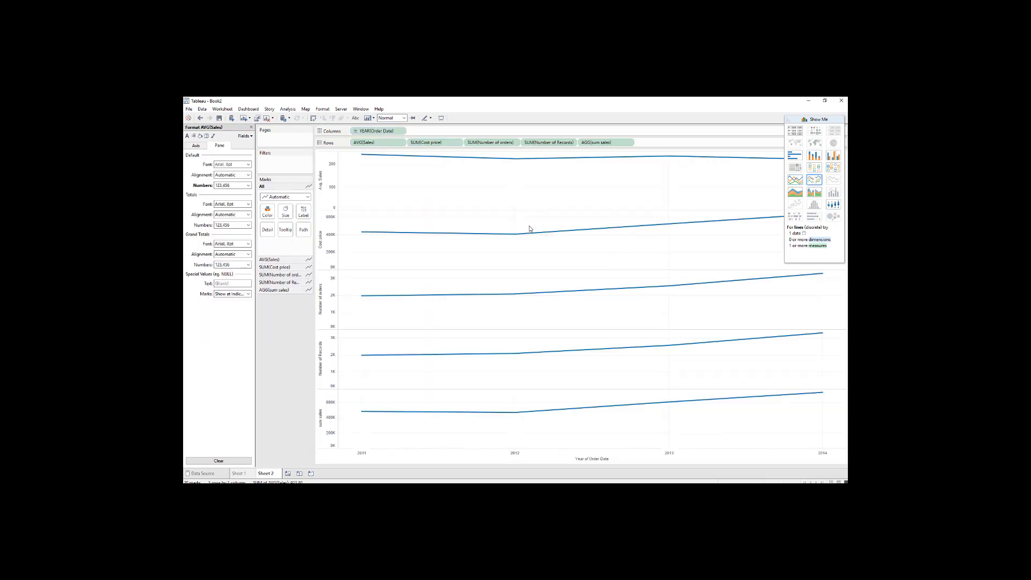
{"action": "right_click", "coordinate": [328, 181]}
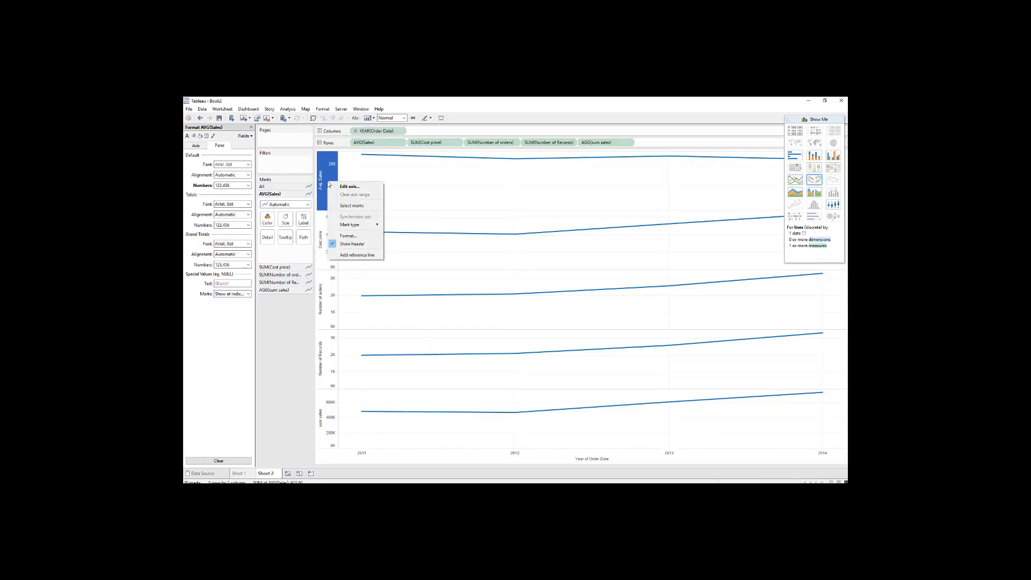
{"action": "left_click", "coordinate": [343, 188]}
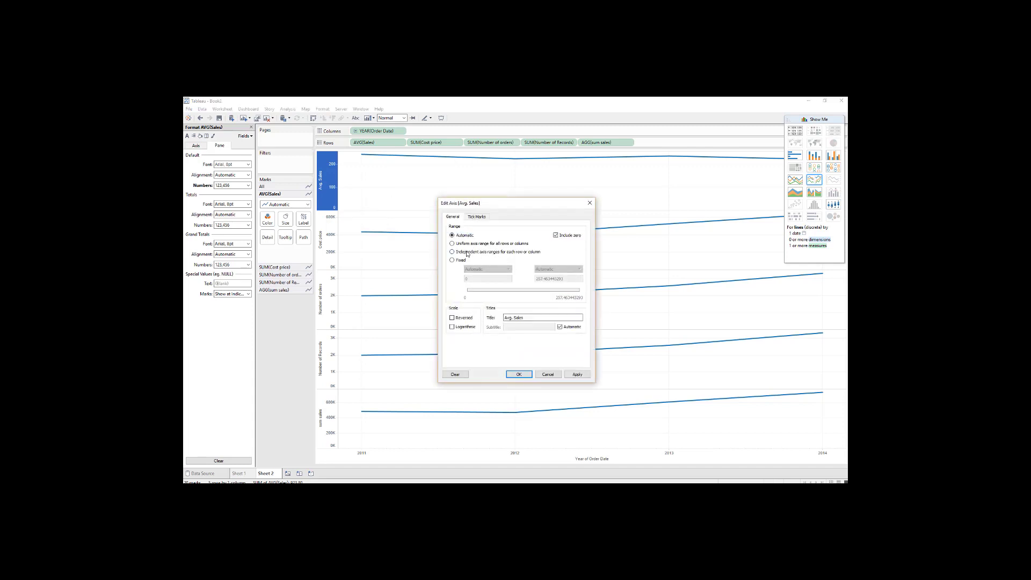
{"action": "left_click", "coordinate": [467, 253]}
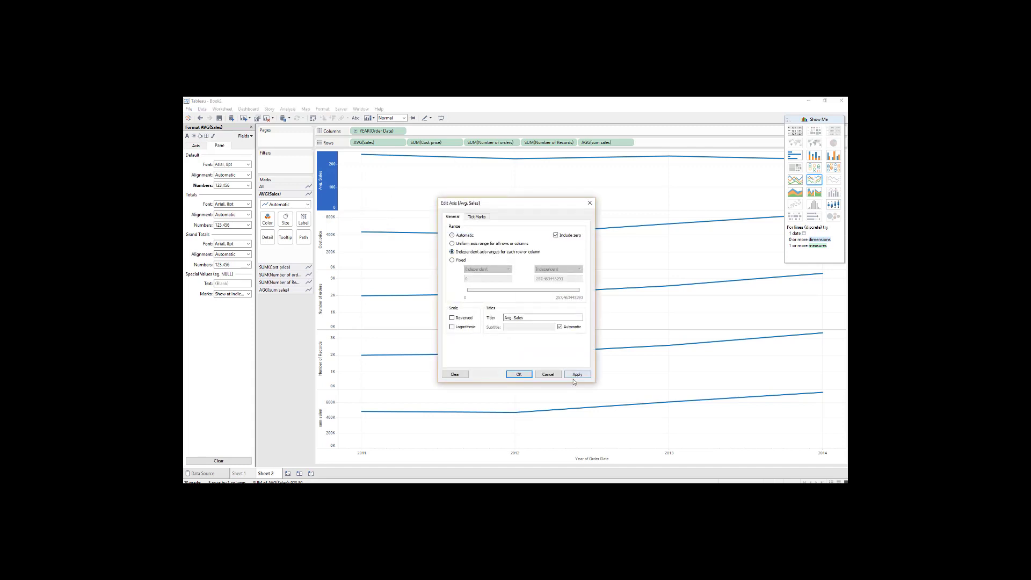
{"action": "left_click", "coordinate": [563, 236]}
{"action": "left_click", "coordinate": [518, 375]}
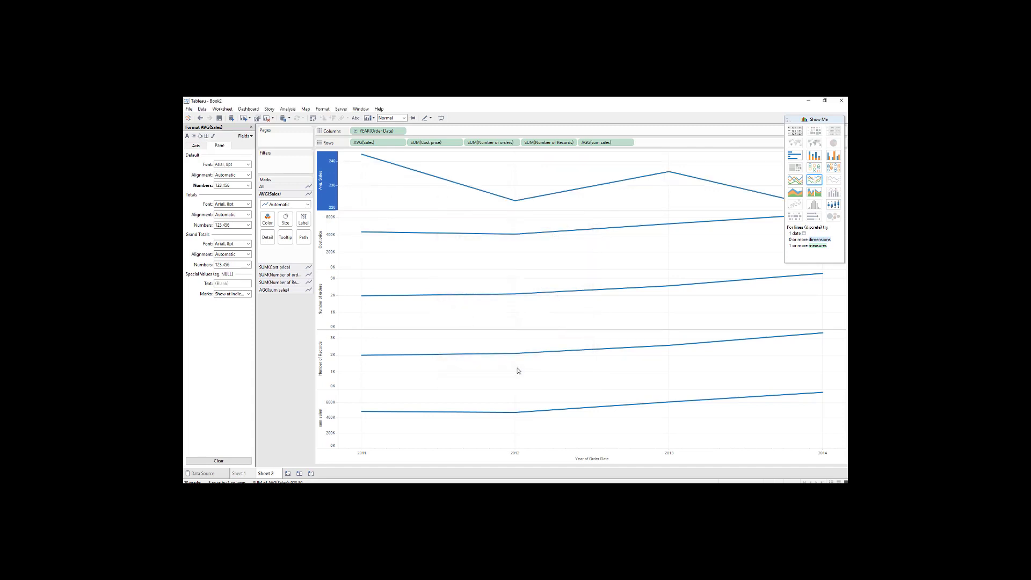